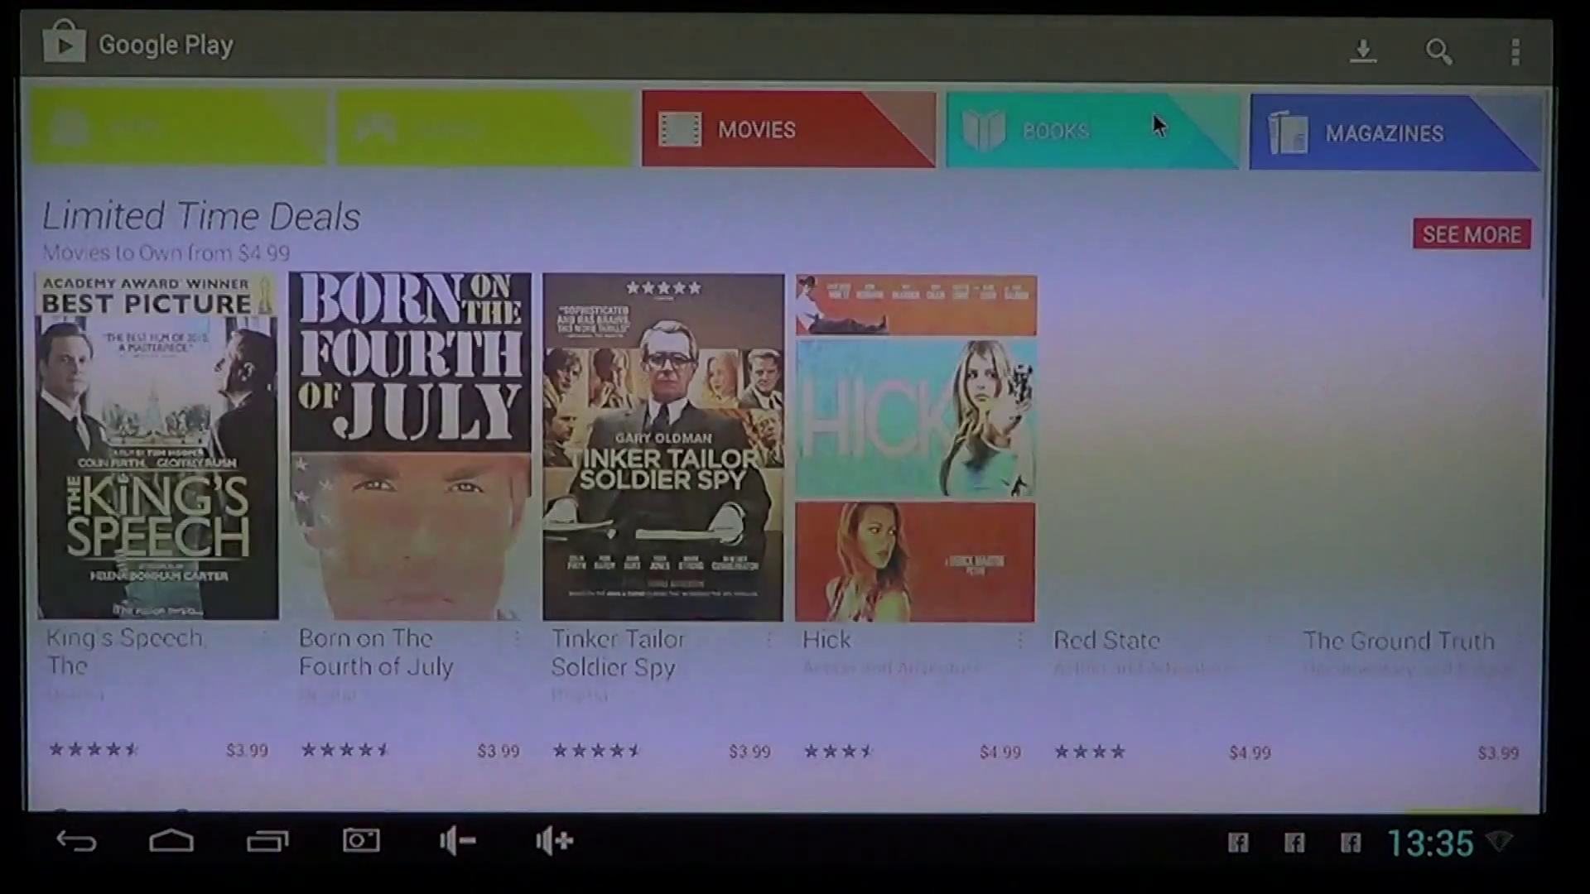
Step: Leave the Play Store's Limited Time Deals page and return to the home screen
{"action": "key", "text": "Escape"}
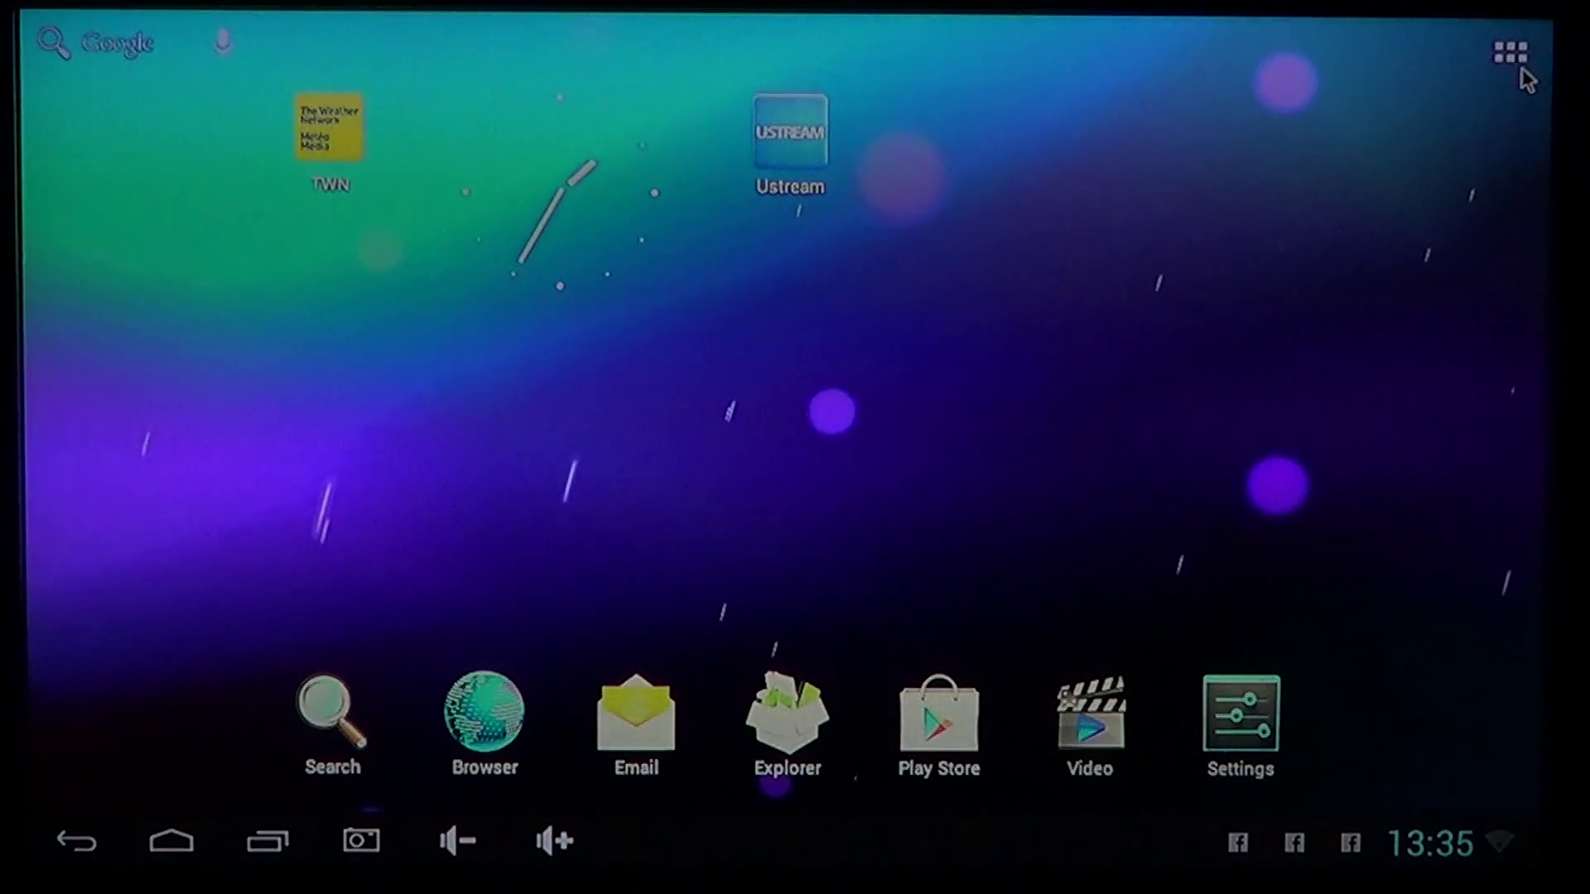
Step: Open the all-apps drawer and relaunch Google Play Store from it
{"action": "left_click", "coordinate": [1510, 53]}
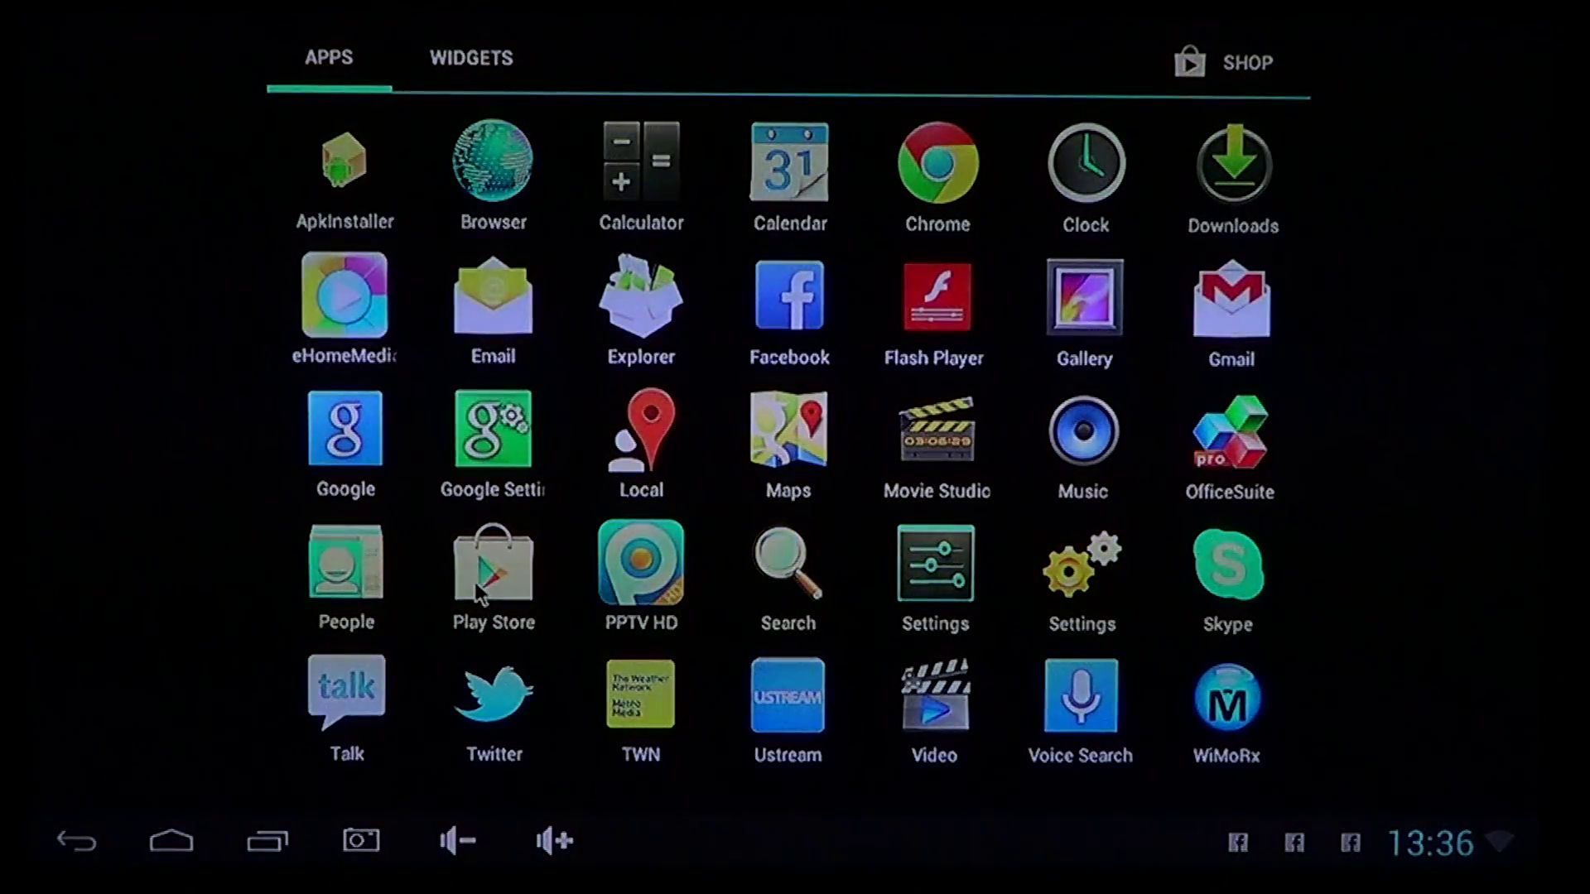
{"action": "left_click", "coordinate": [476, 583]}
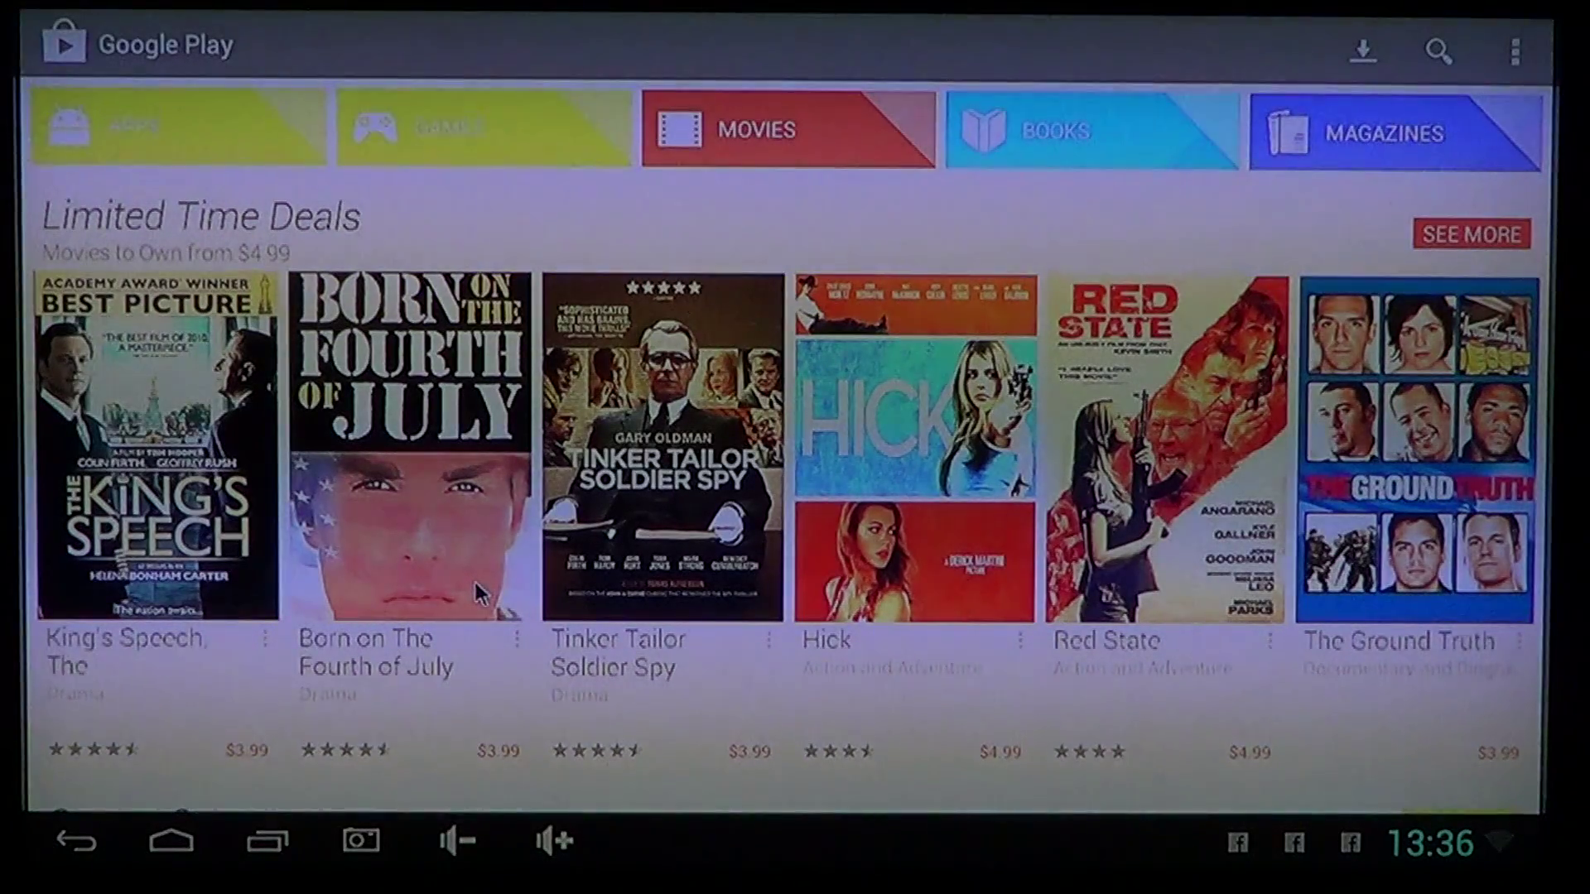
Step: Go to the Apps section's categories and show the Top Paid ranking
{"action": "left_click", "coordinate": [199, 124]}
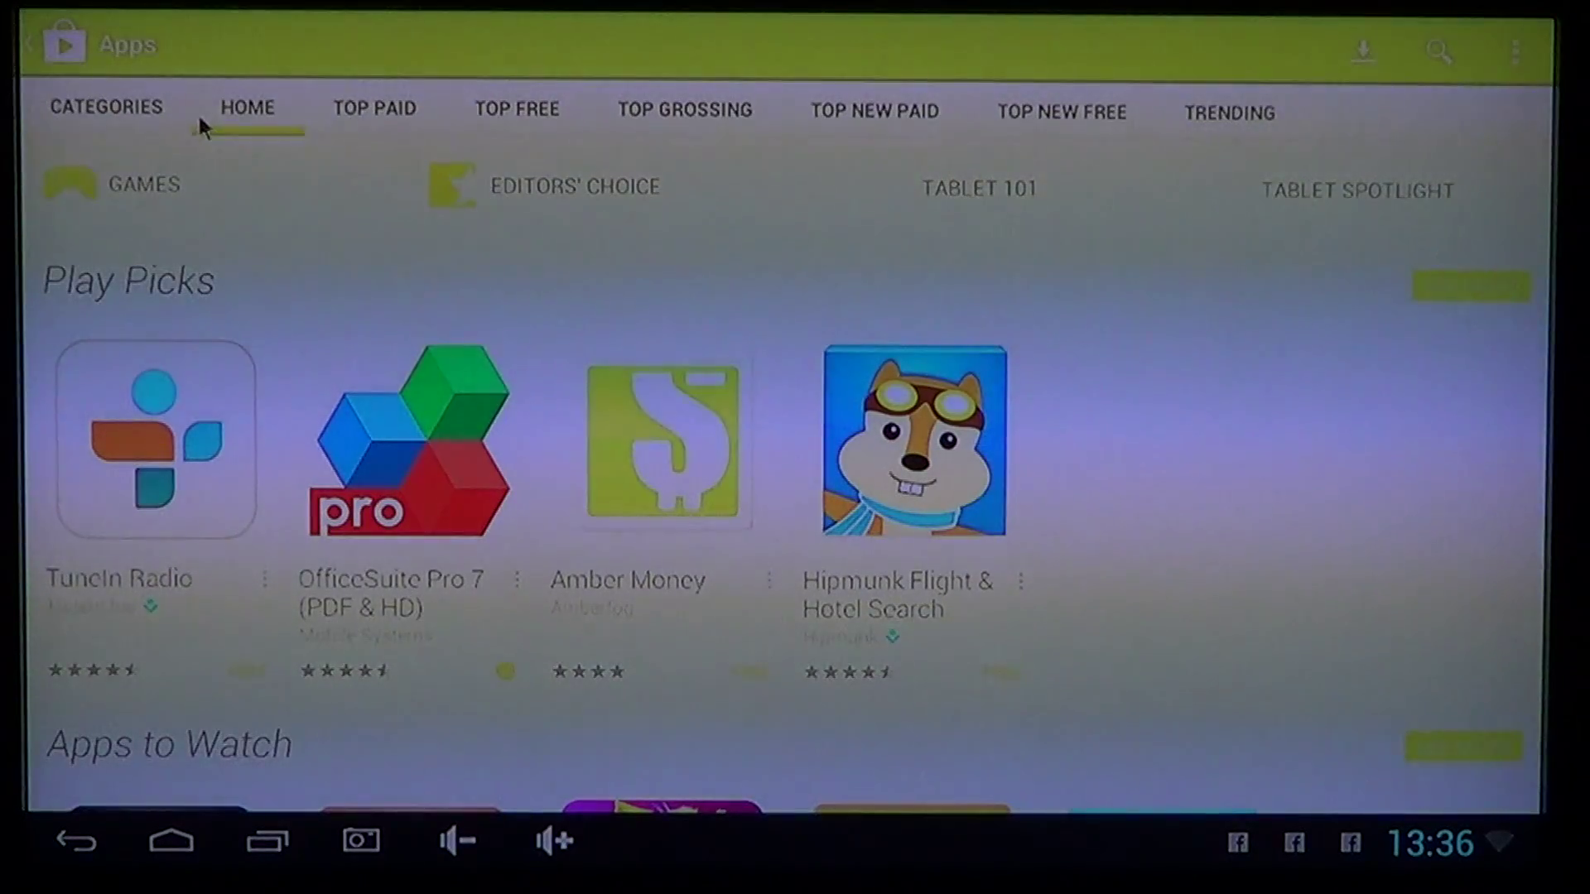
{"action": "left_click", "coordinate": [77, 110]}
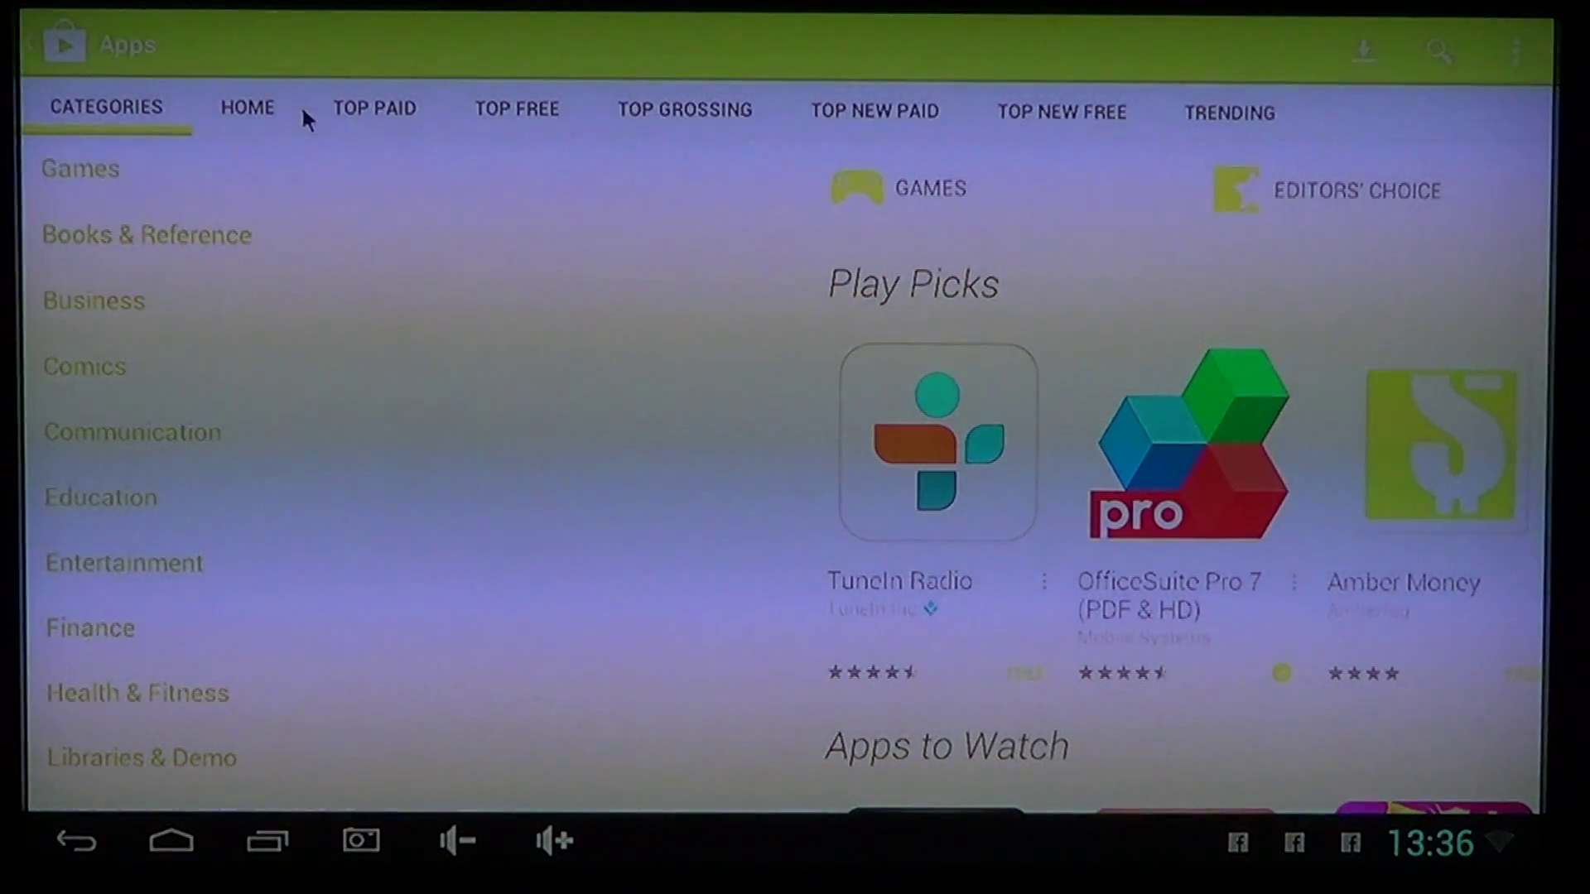
{"action": "left_click", "coordinate": [379, 100]}
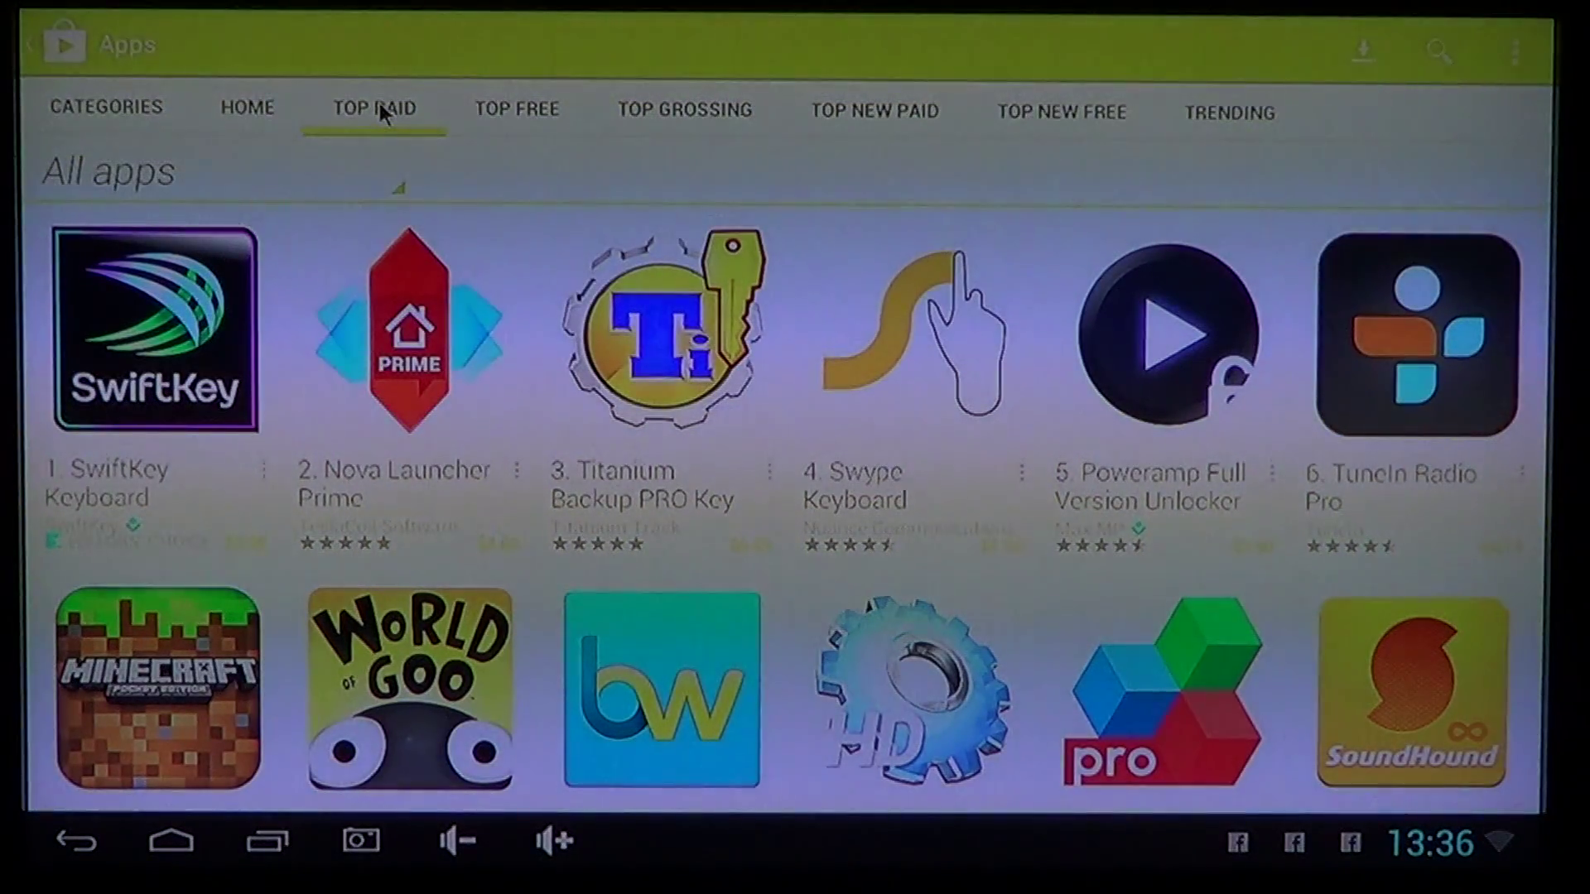
Step: Step through the Top Free, Top Grossing, Top New Paid, Top New Free and Trending lists
{"action": "left_click", "coordinate": [527, 111]}
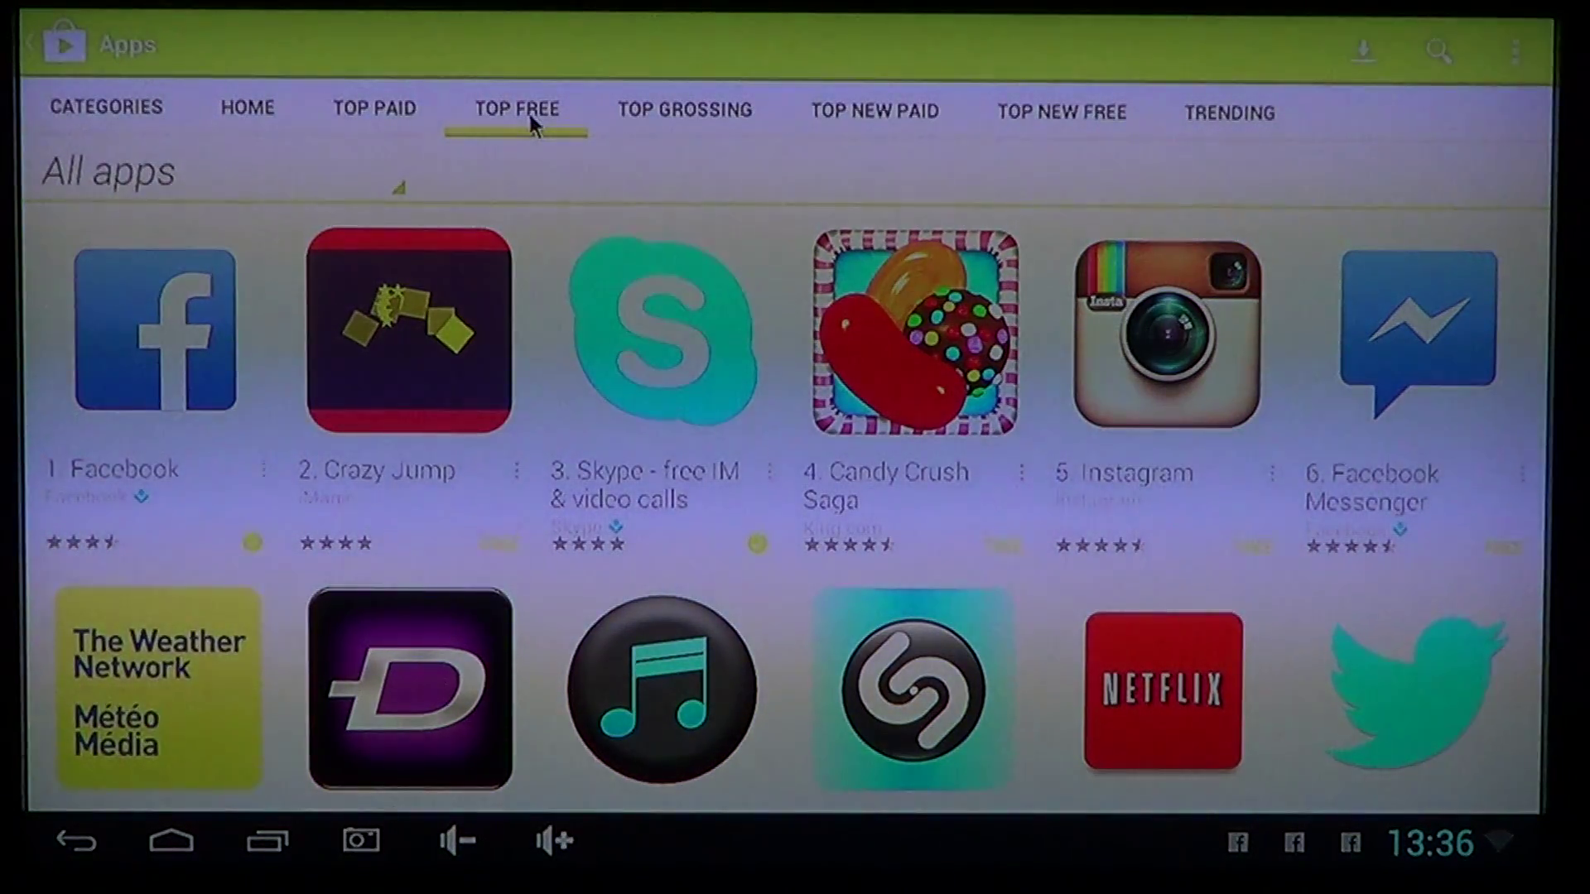
{"action": "left_click", "coordinate": [684, 91]}
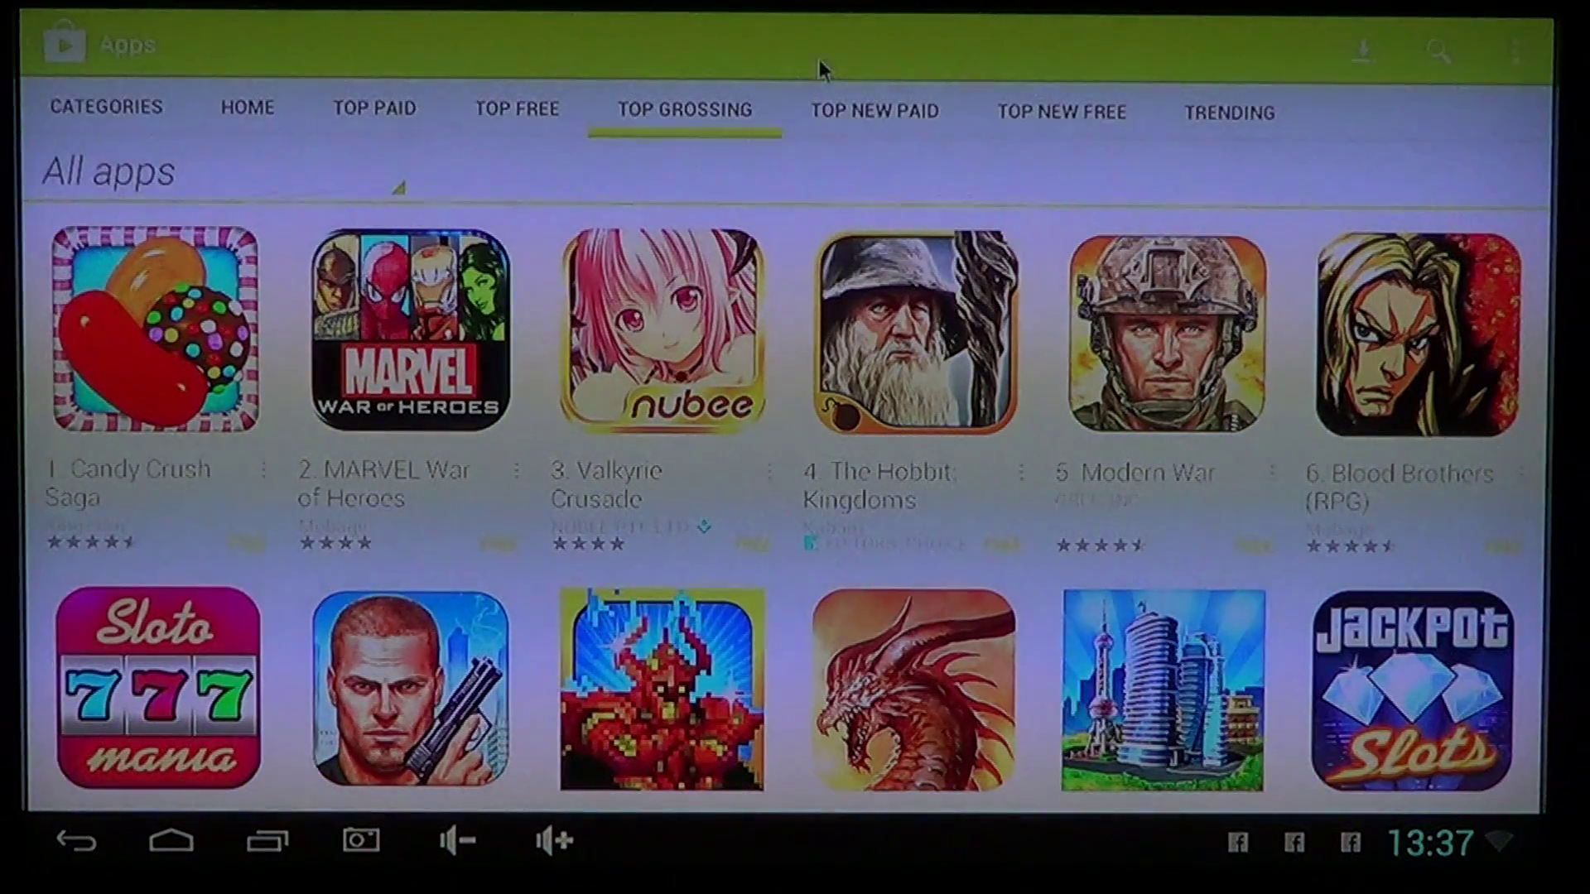
{"action": "left_click", "coordinate": [910, 111]}
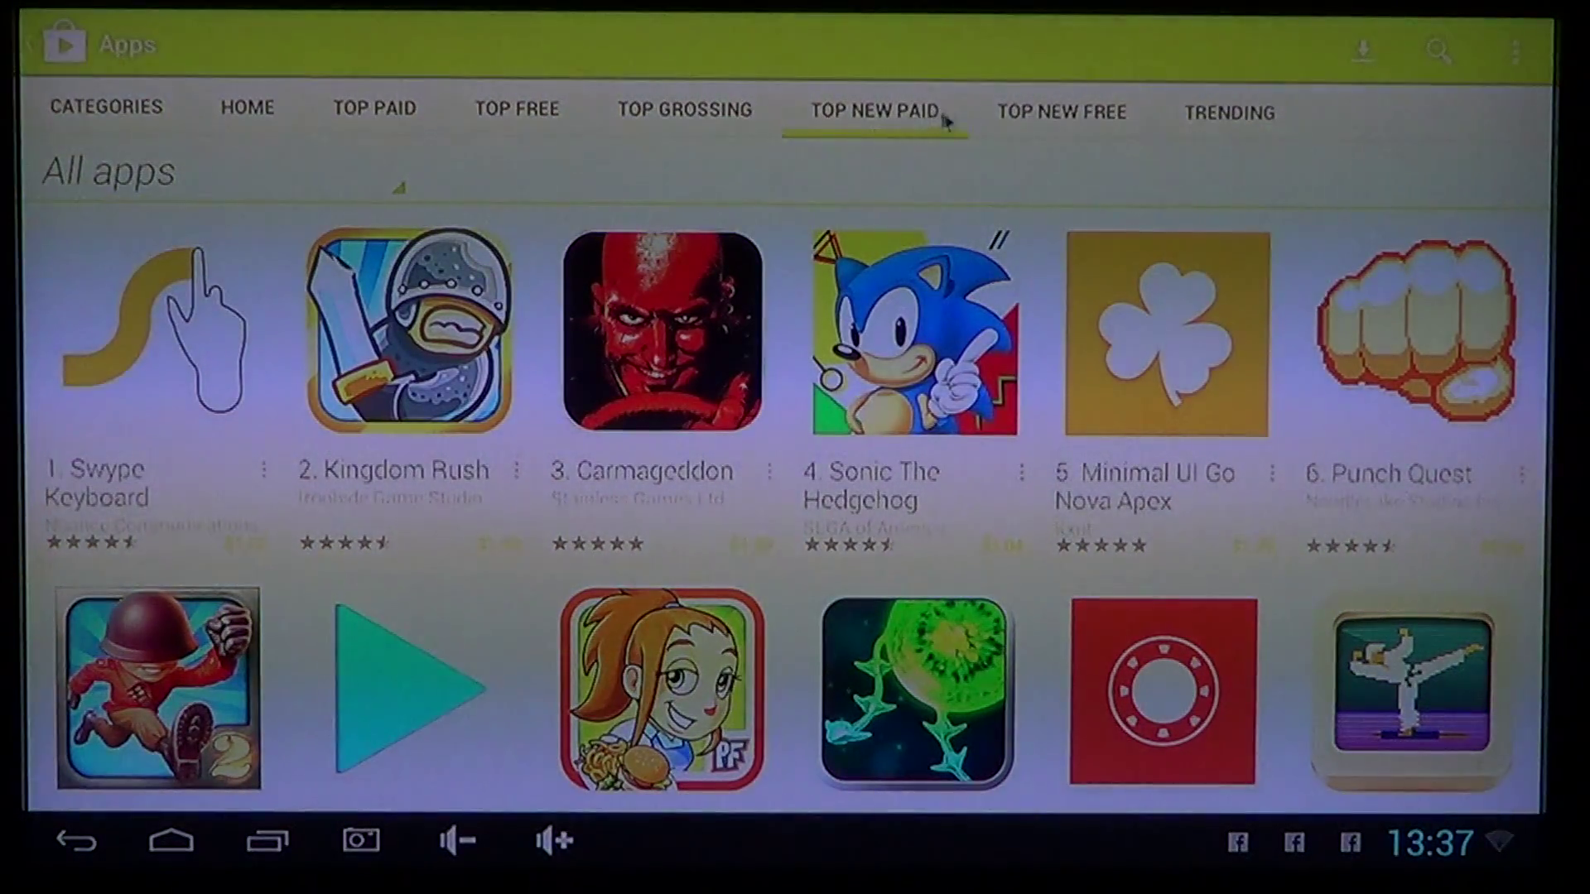
{"action": "left_click", "coordinate": [1049, 111]}
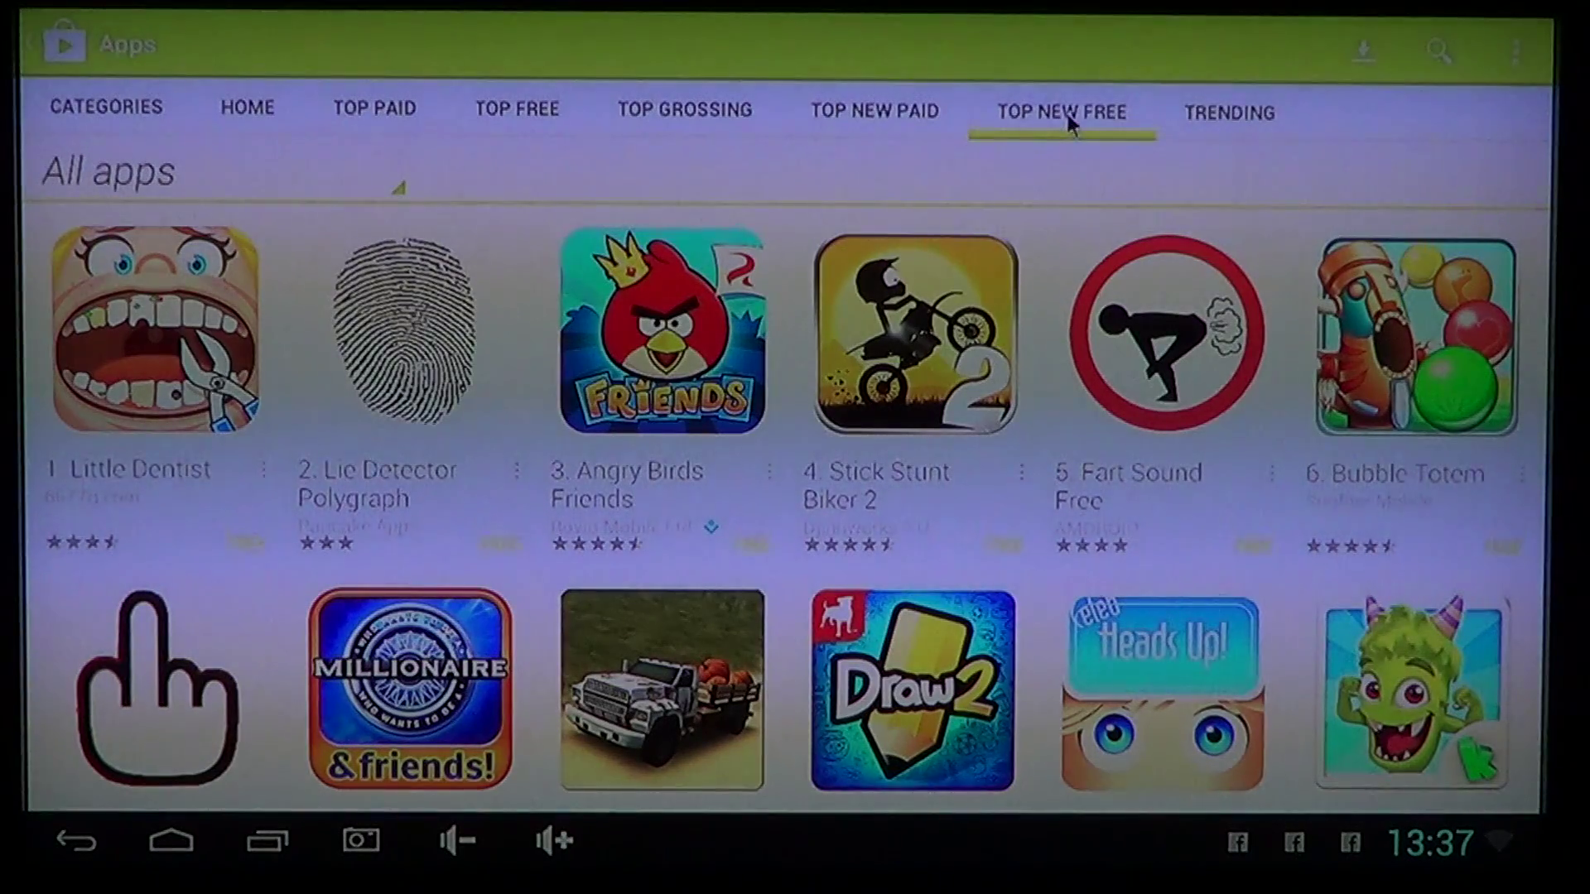
{"action": "left_click", "coordinate": [1221, 106]}
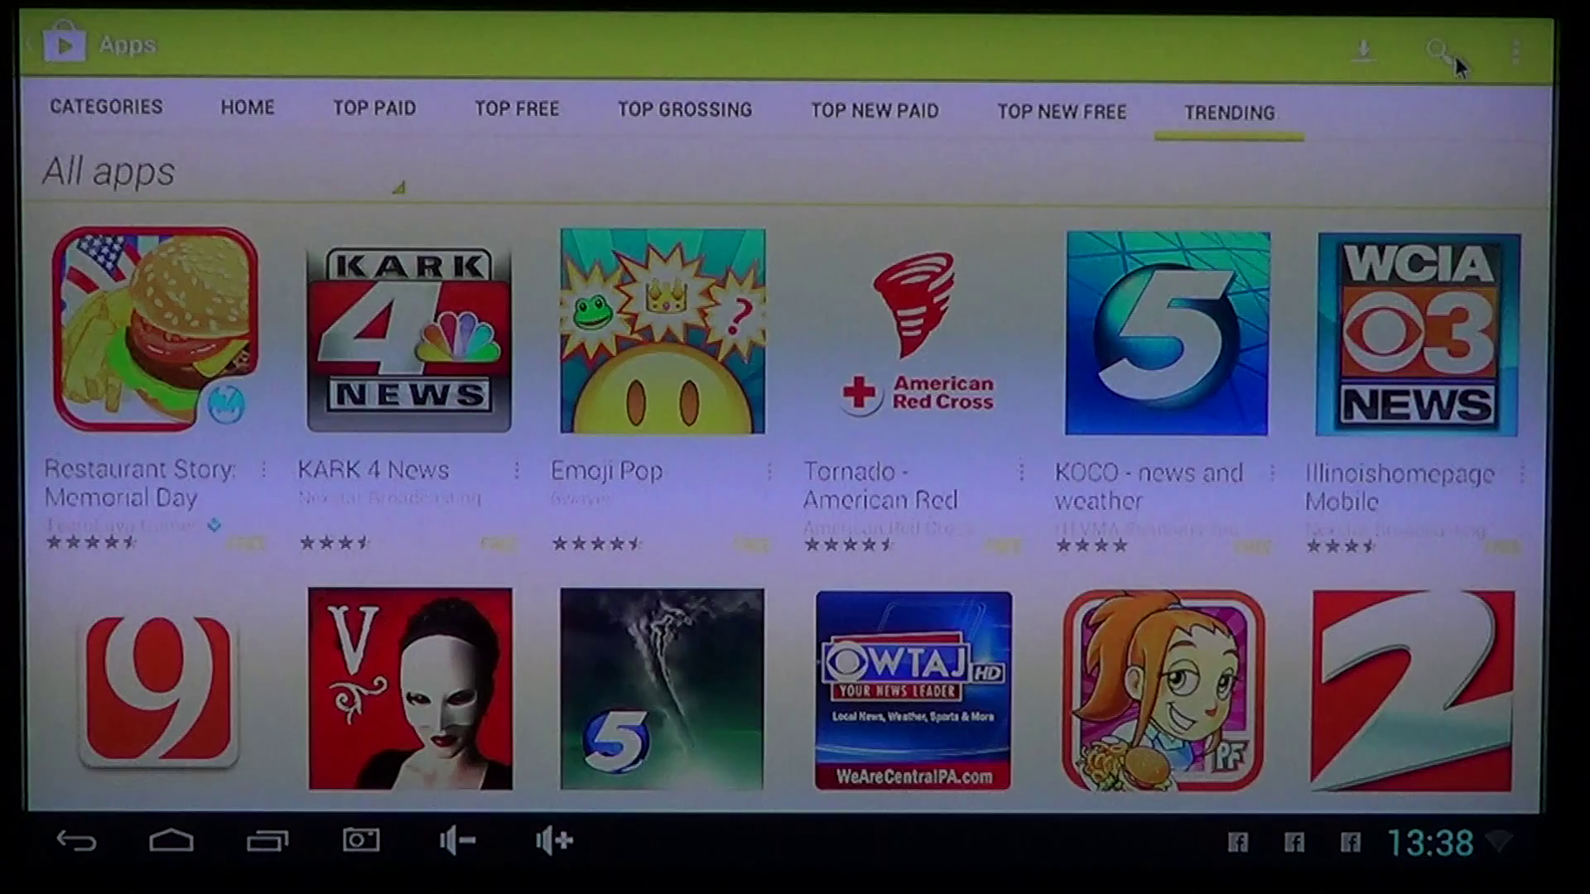
Step: Search the store for 'angry birds' using the suggested query
{"action": "left_click", "coordinate": [1428, 52]}
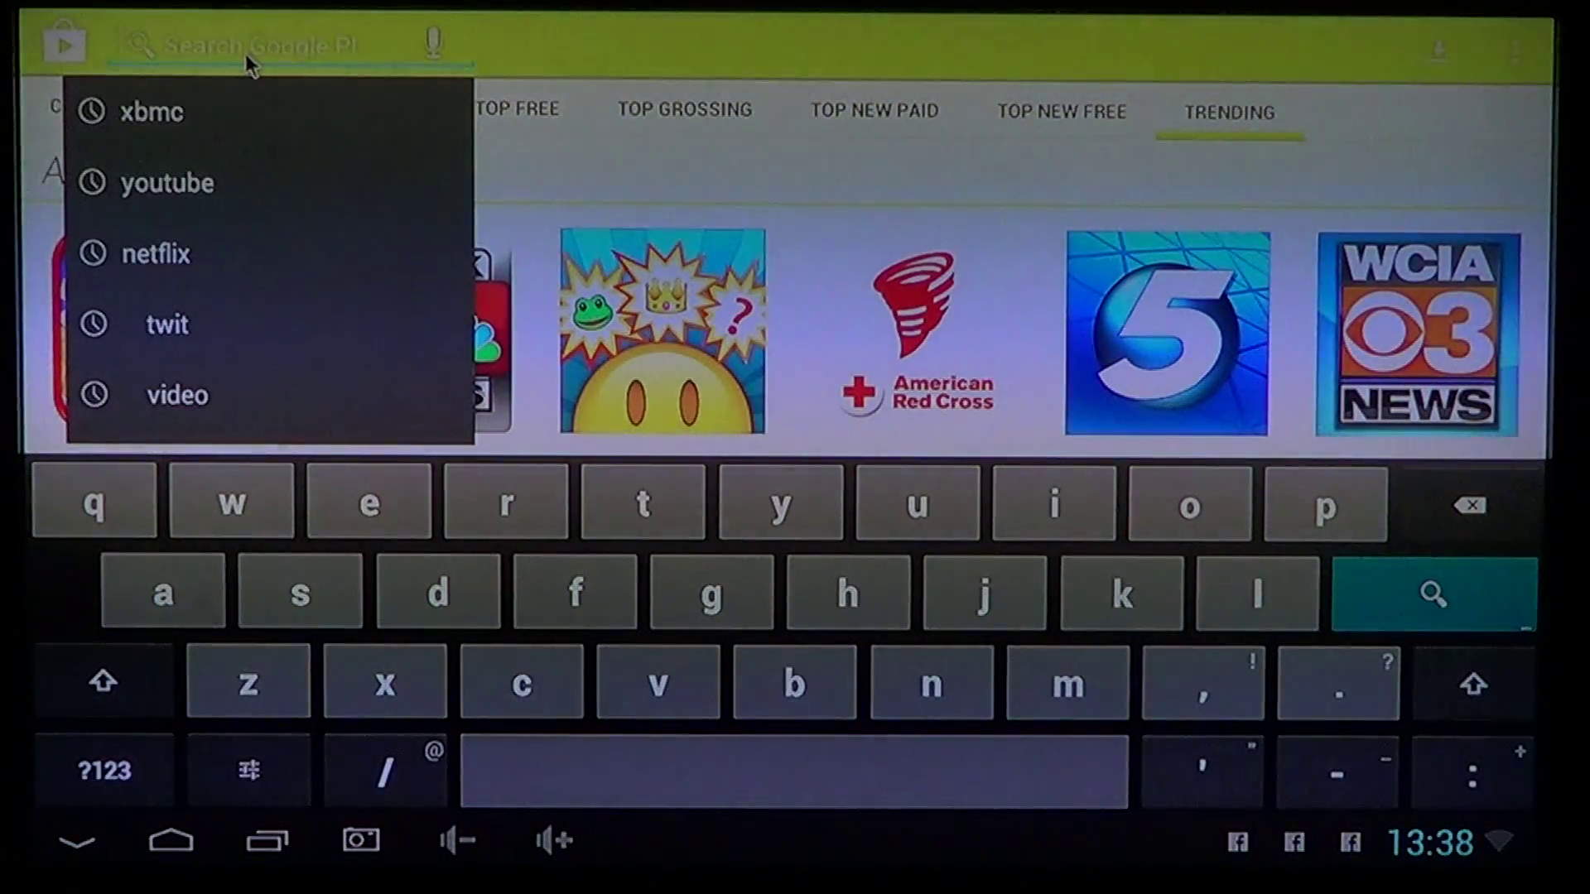
{"action": "type", "text": "angry"}
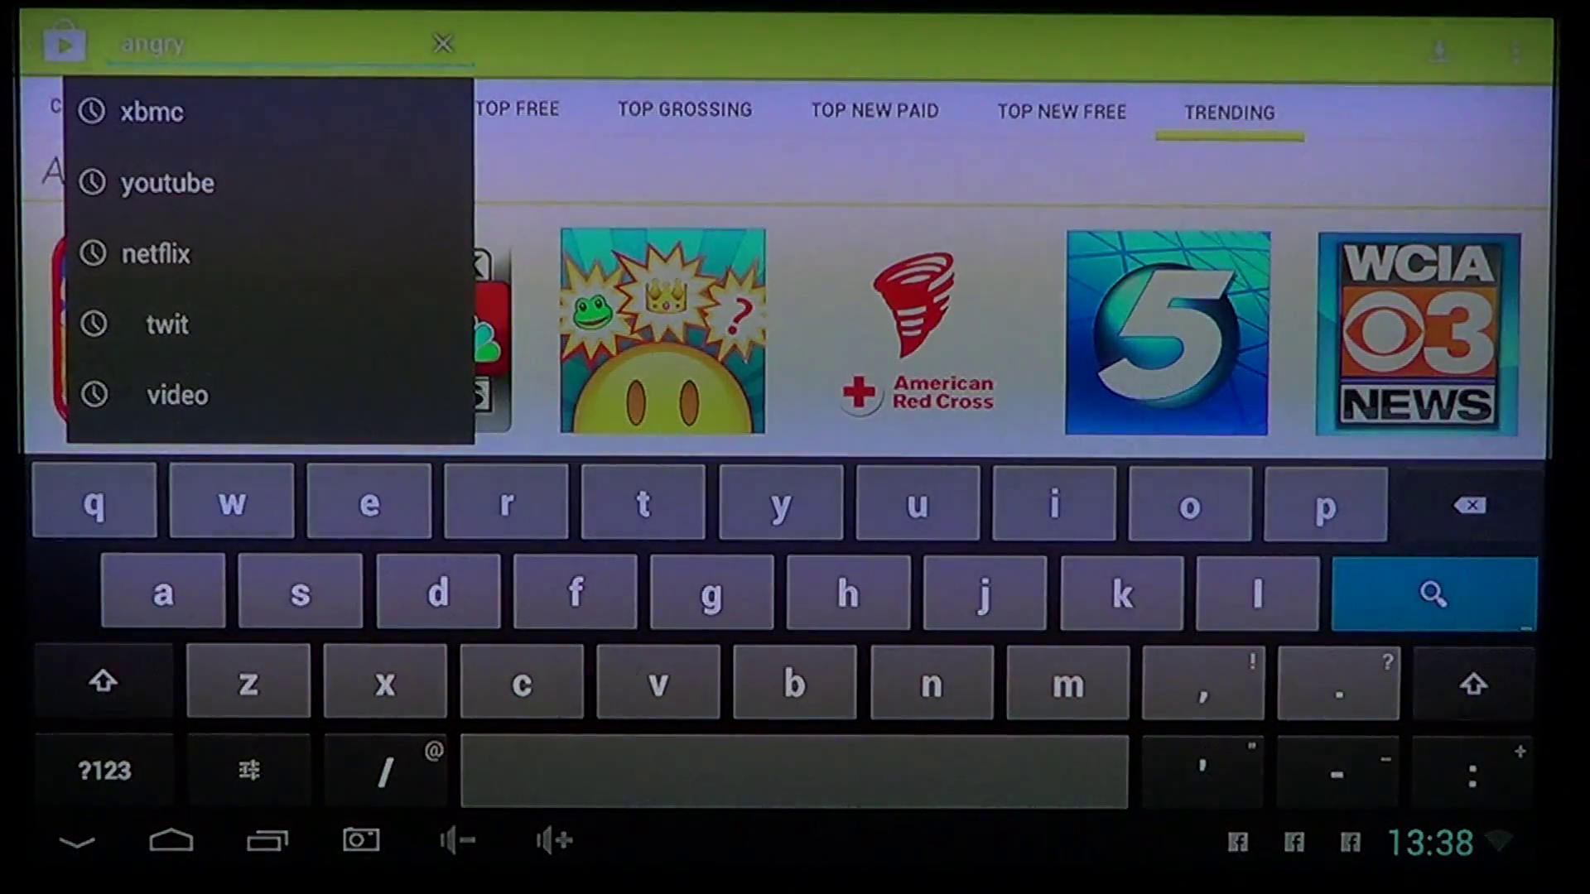
{"action": "type", "text": " b"}
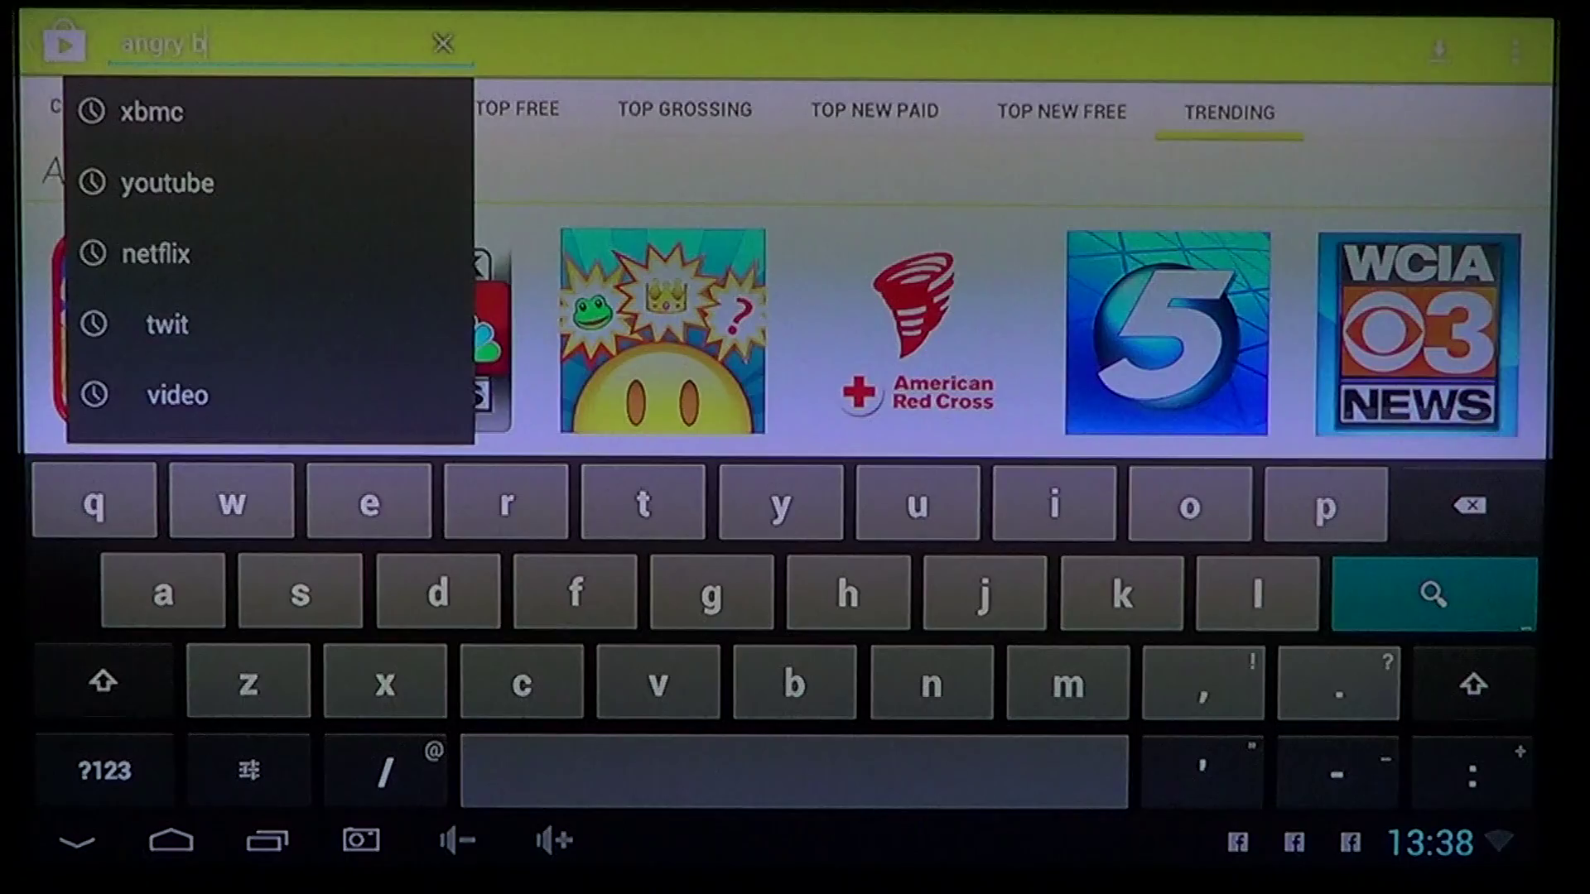
{"action": "type", "text": "rds"}
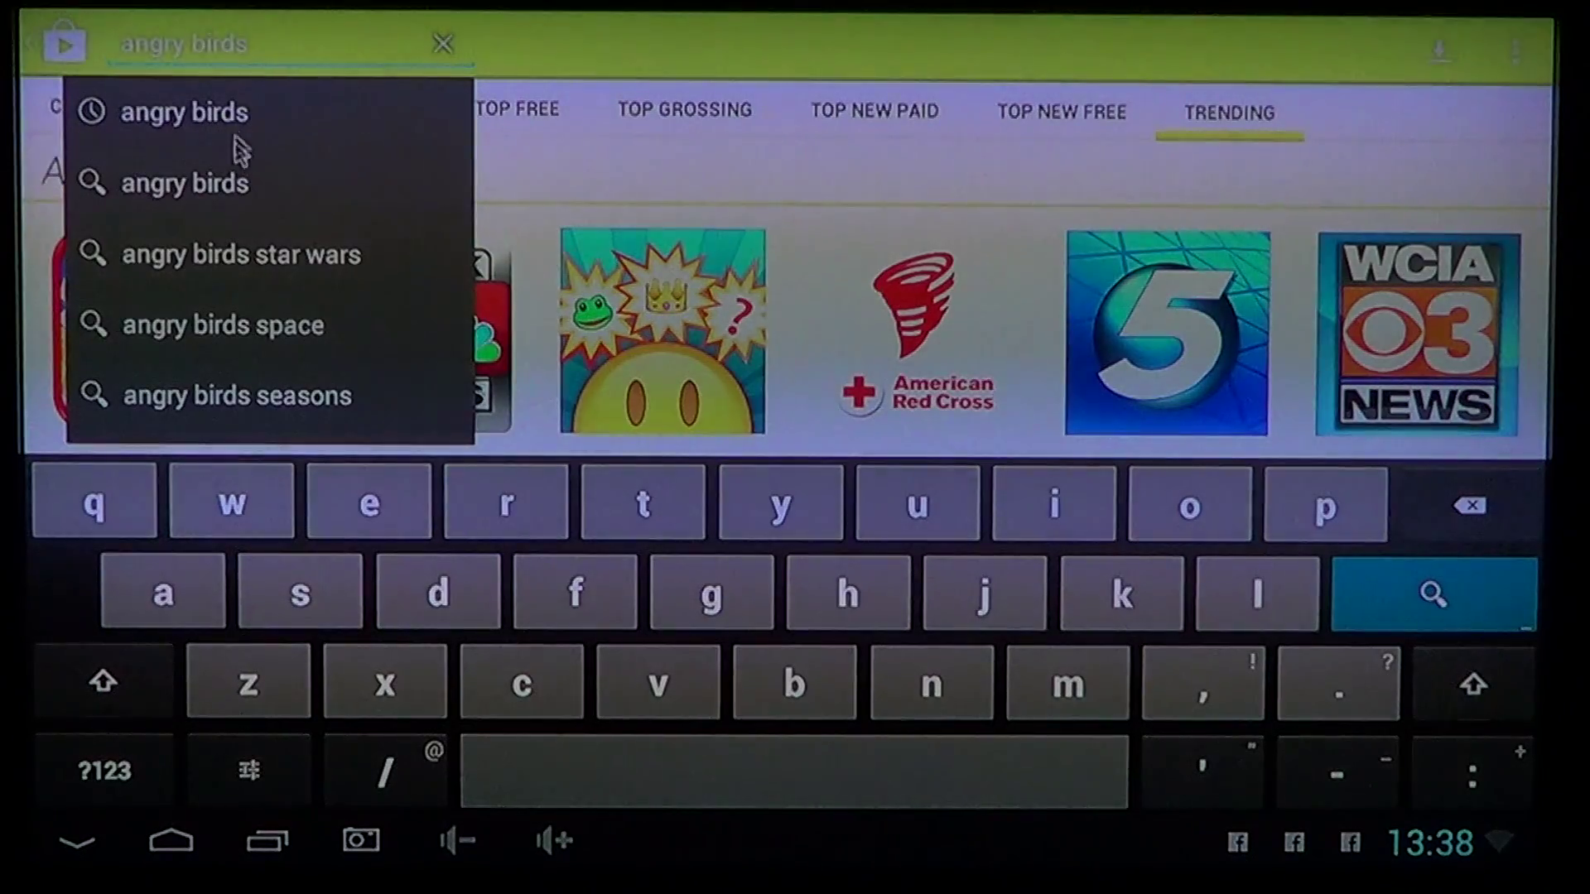
{"action": "left_click", "coordinate": [237, 186]}
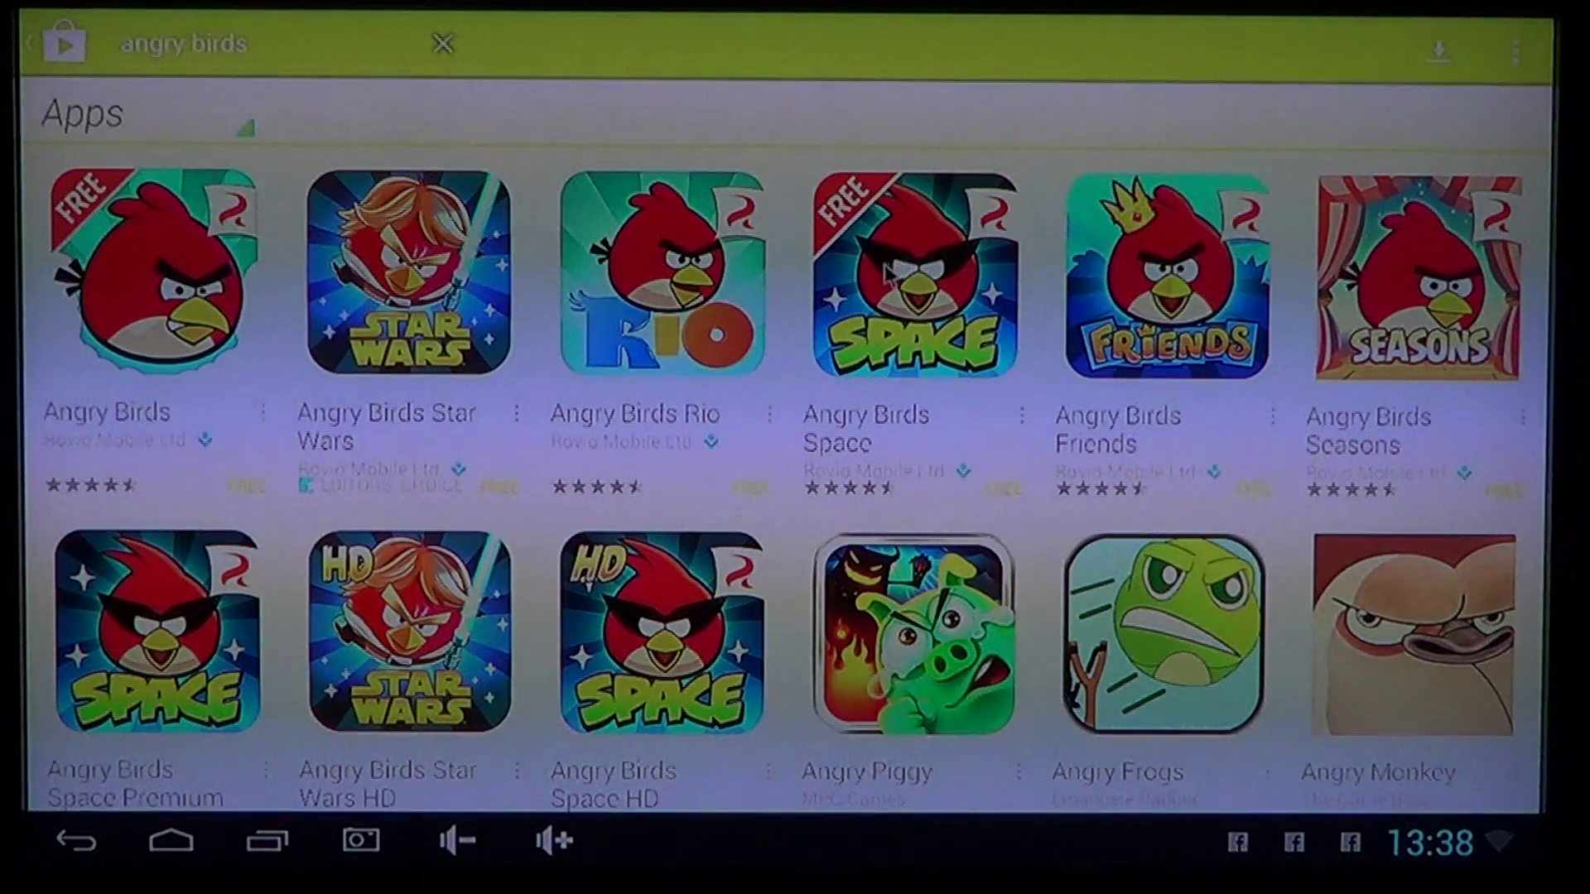
Step: Open the Angry Birds Space page from the search results grid
{"action": "left_click", "coordinate": [904, 300]}
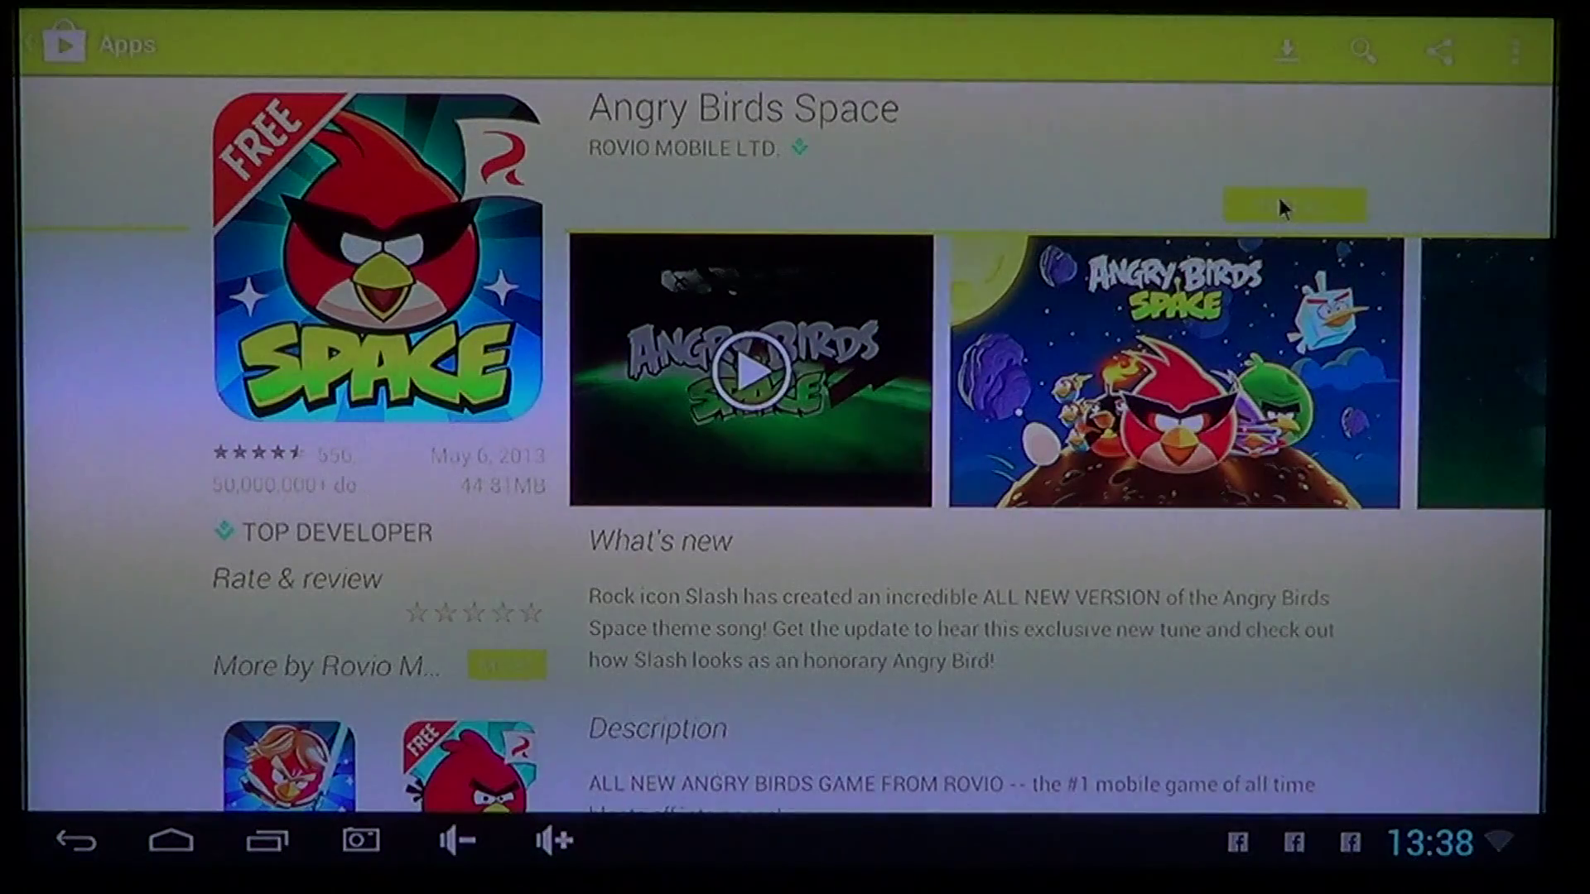
Step: Install Angry Birds Space and accept its permissions to start the 44.81 MB download
{"action": "left_click", "coordinate": [1279, 194]}
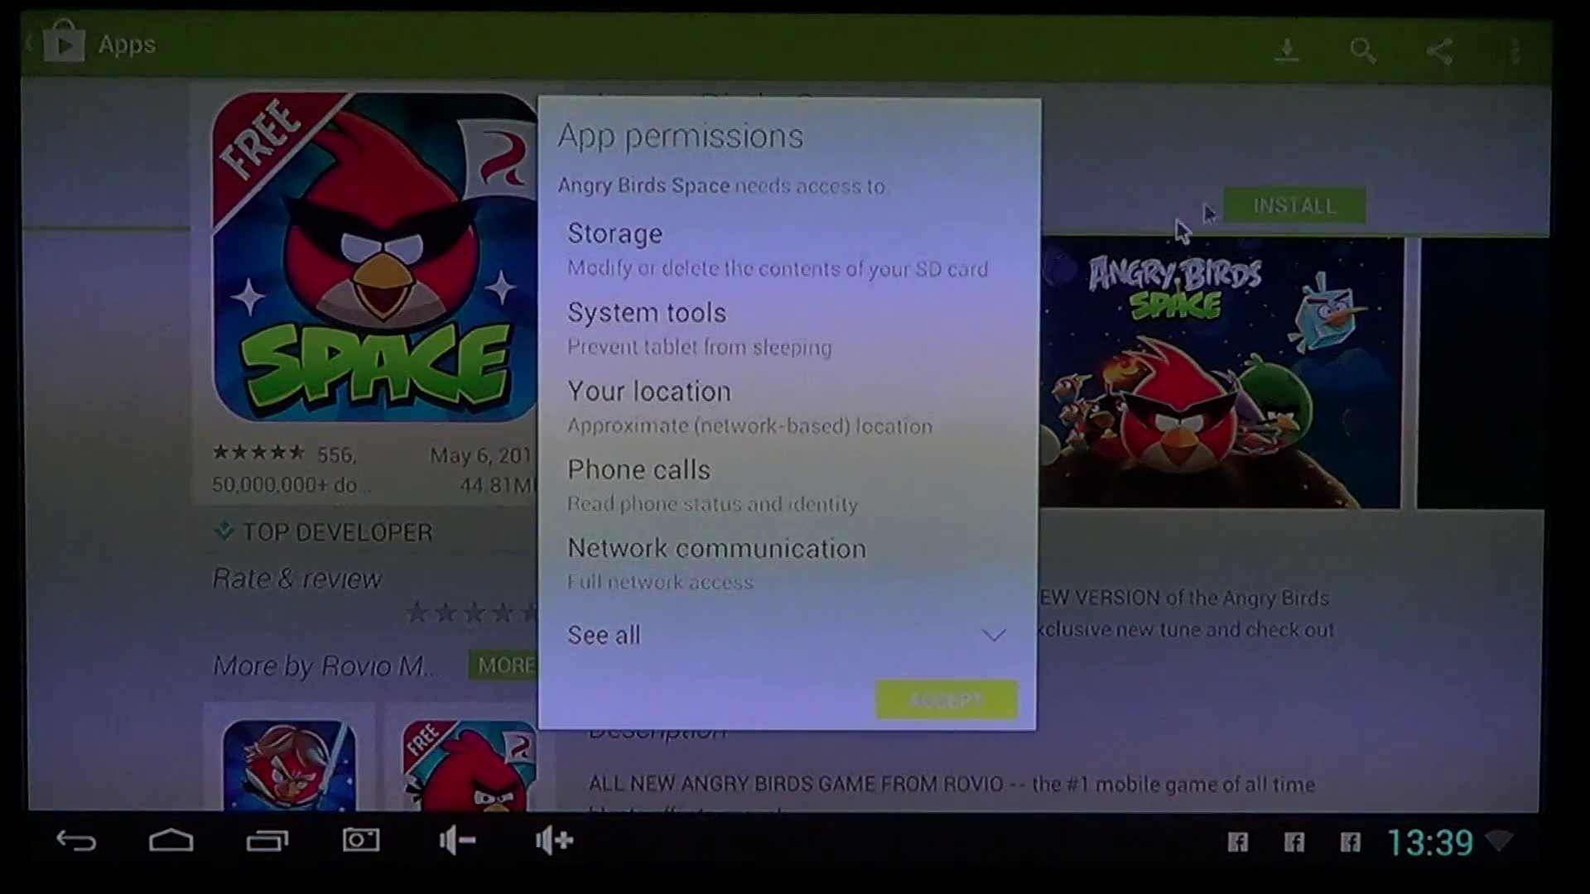
{"action": "left_click", "coordinate": [942, 697]}
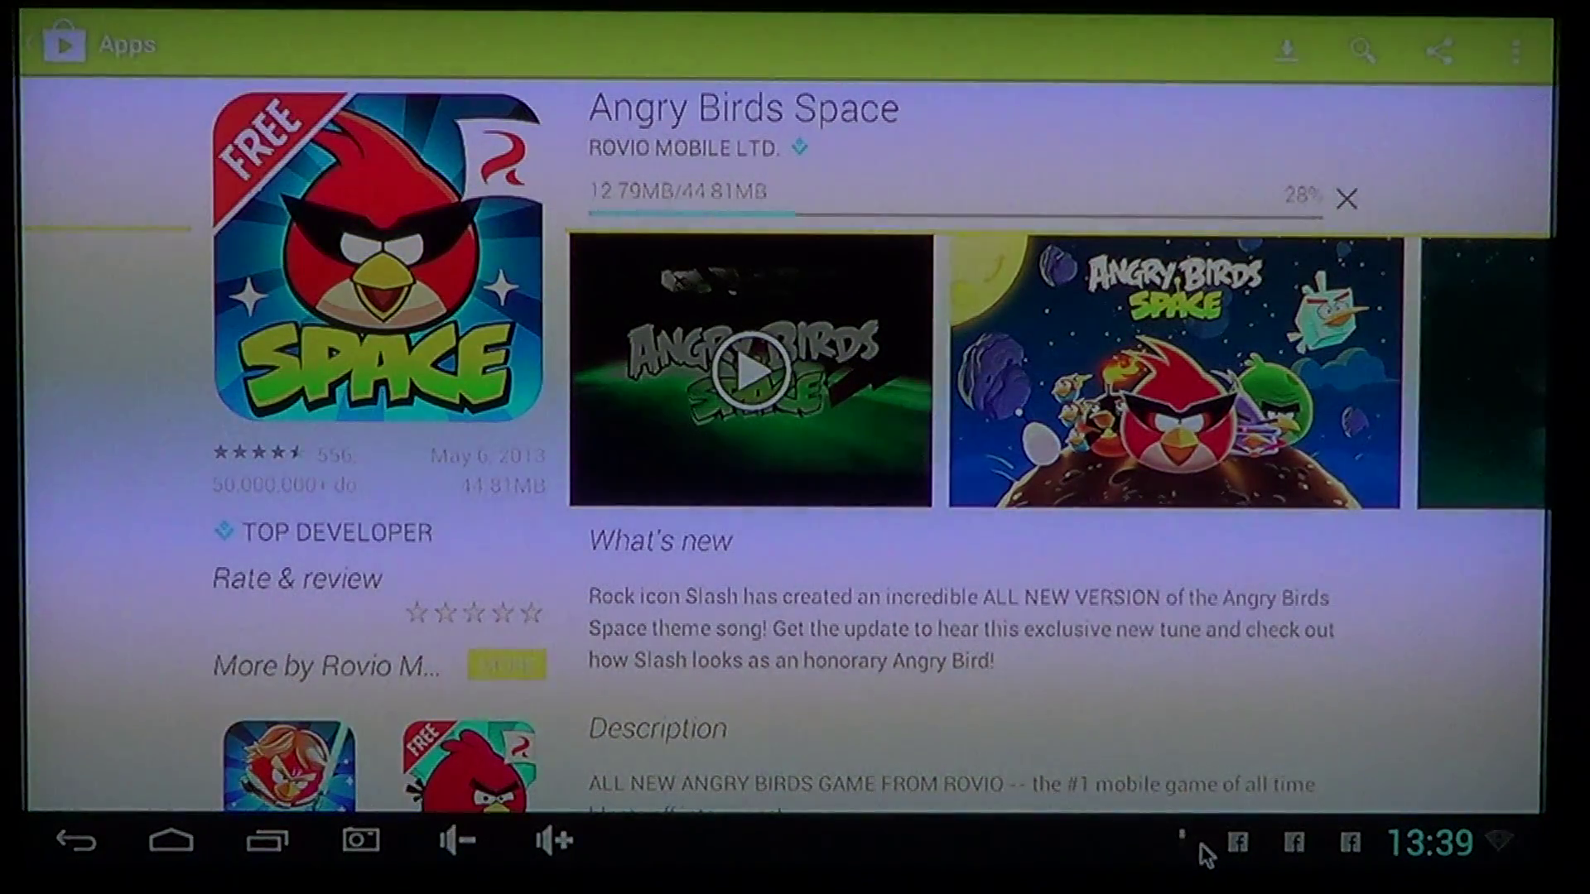
Step: Return to the home screen, then open the all-apps grid after installation finishes
{"action": "key", "text": "Home"}
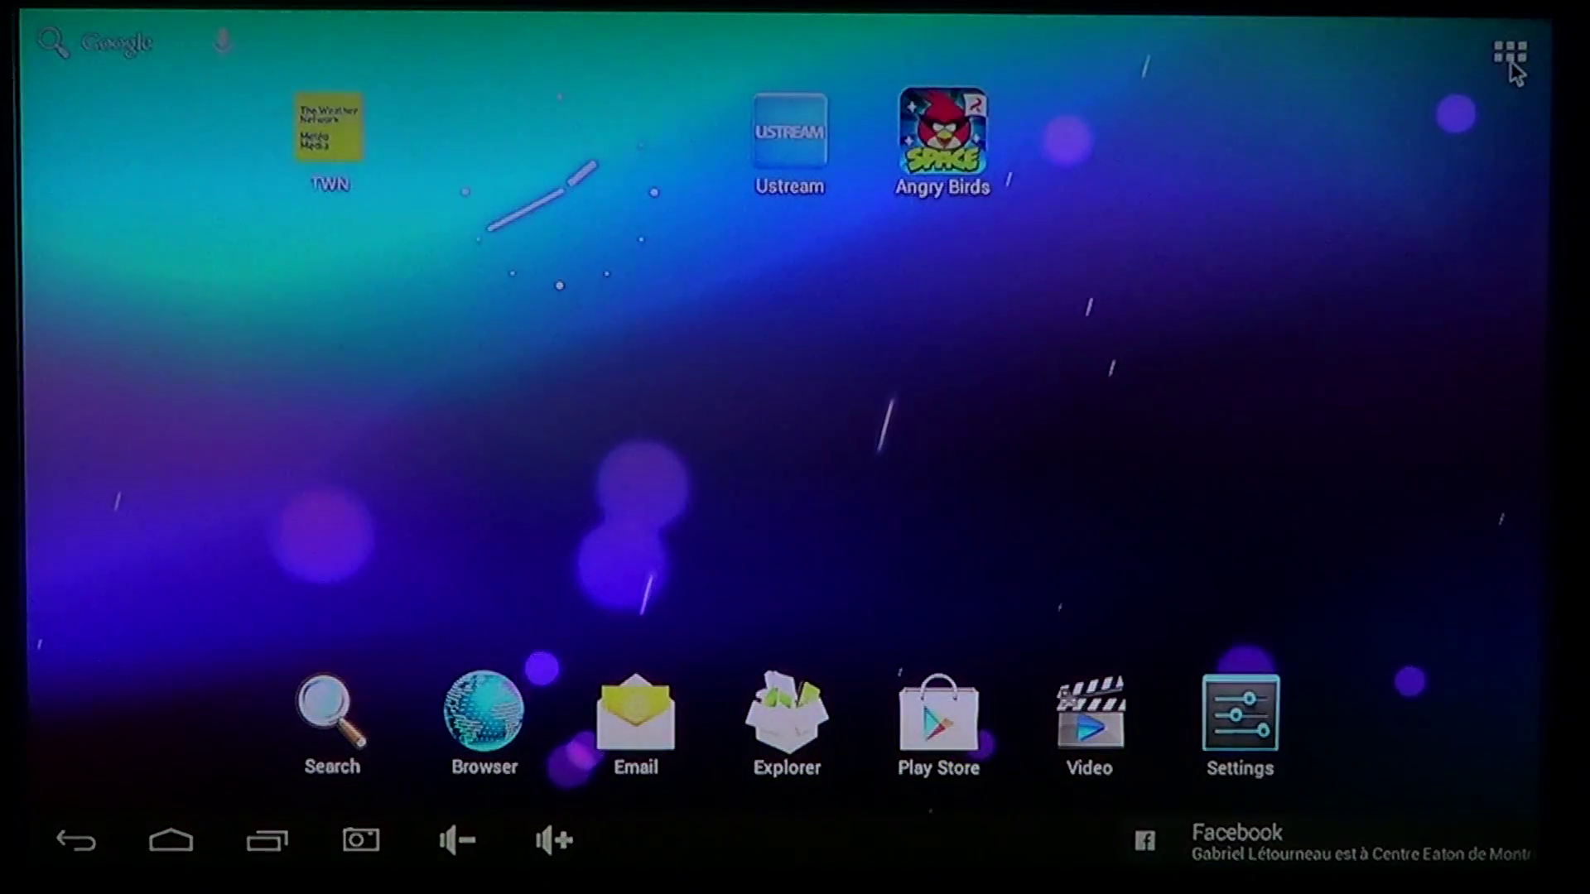
{"action": "left_click", "coordinate": [1511, 55]}
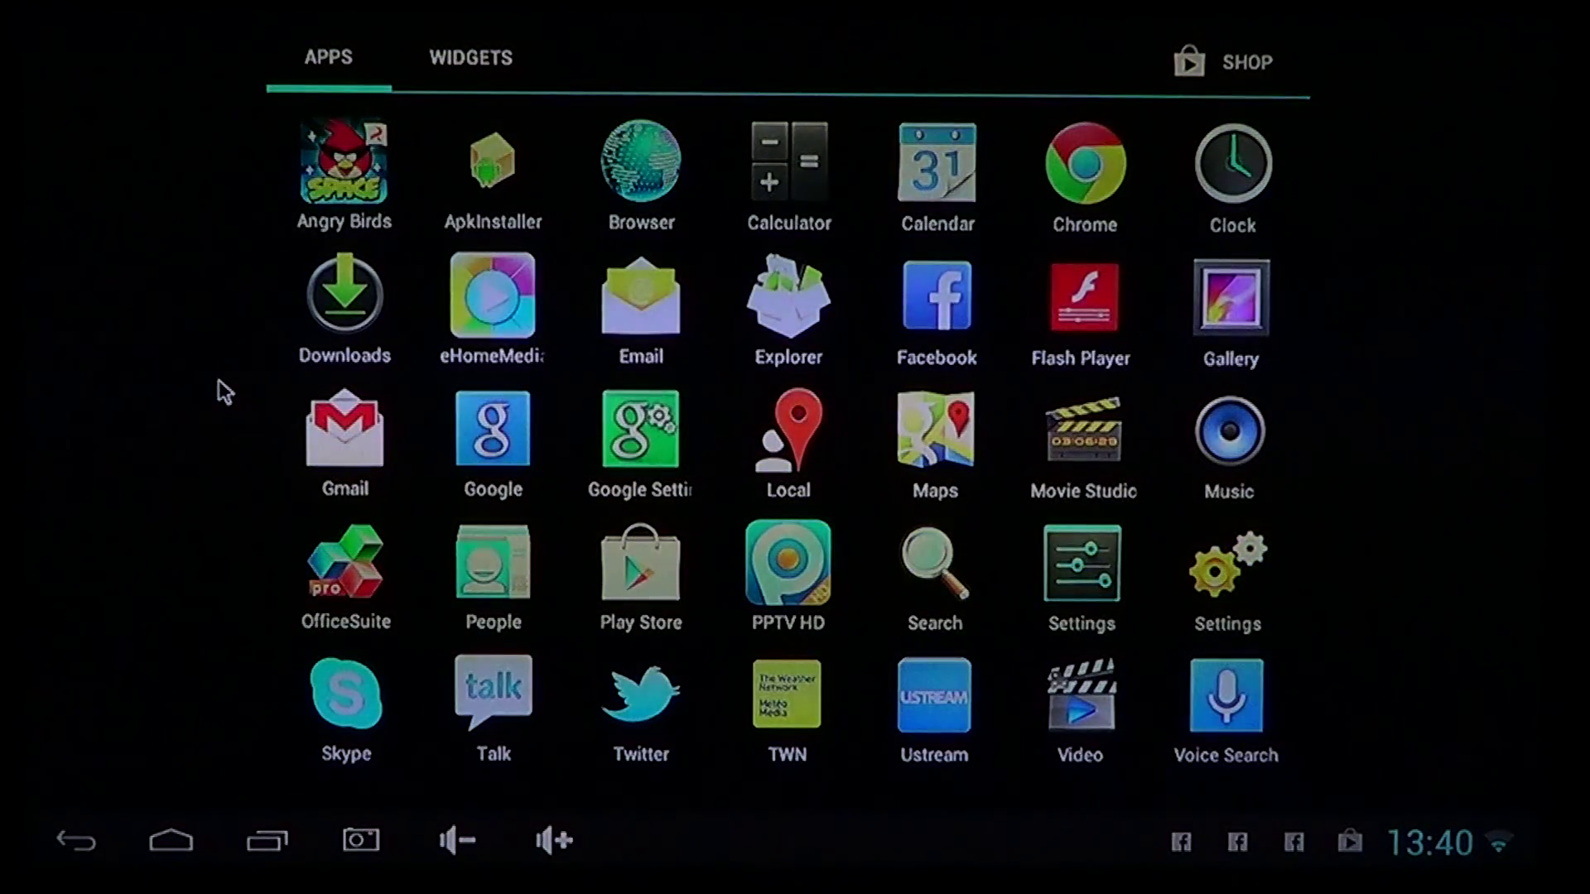
Step: Browse the app drawer pages with the arrow keys, return to the first page, and close the drawer
{"action": "key", "text": "Down"}
{"action": "key", "text": "Down"}
{"action": "key", "text": "Right"}
{"action": "key", "text": "Right"}
{"action": "key", "text": "Right"}
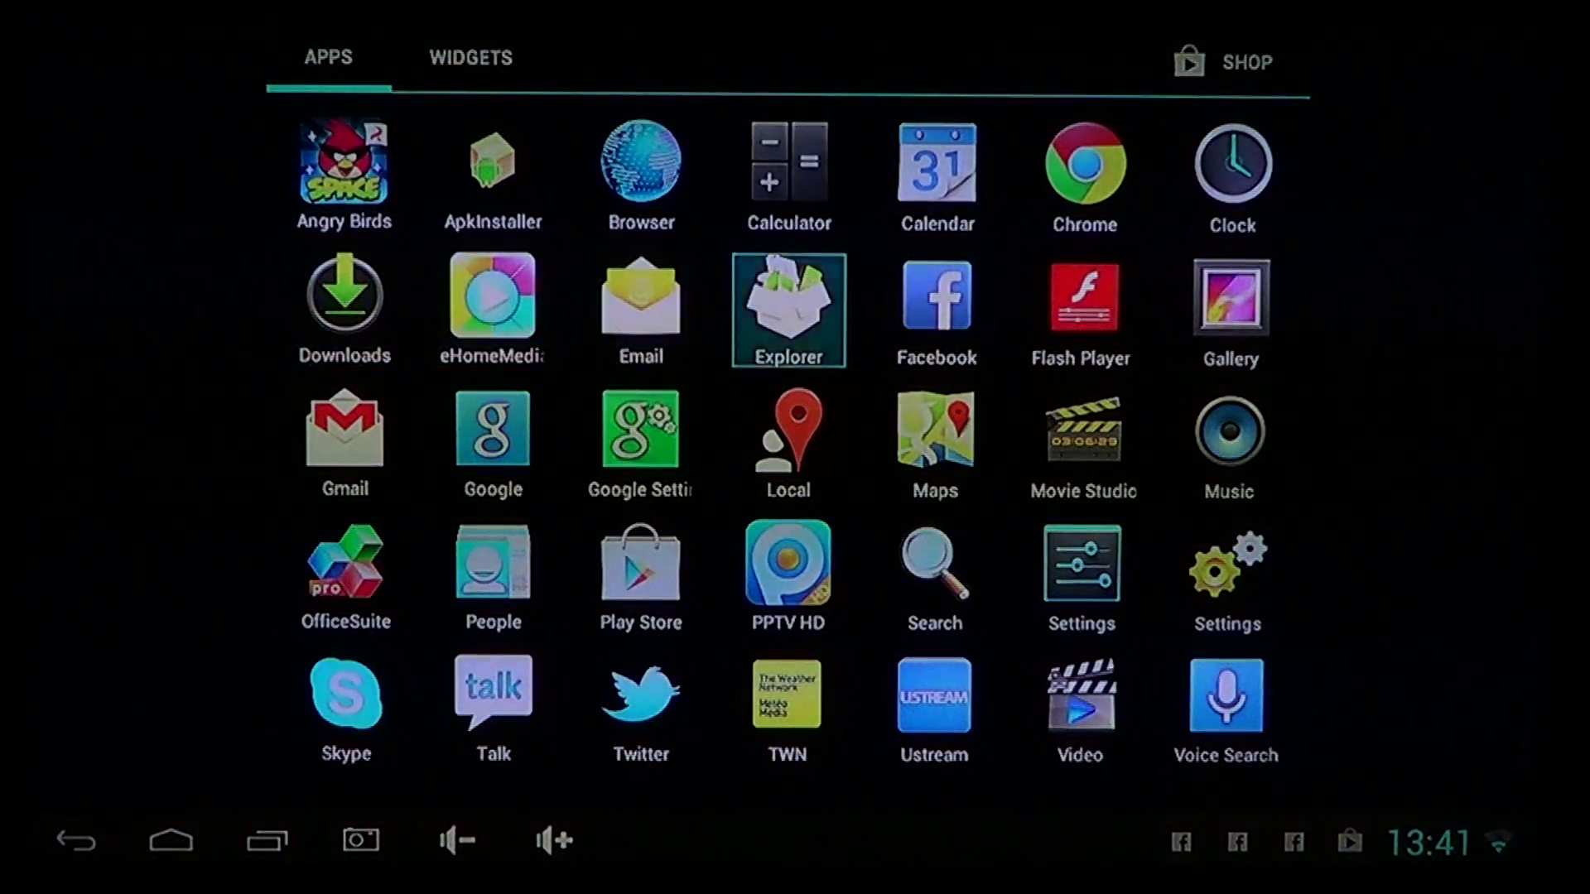
{"action": "key", "text": "Right"}
{"action": "key", "text": "Right"}
{"action": "key", "text": "Right"}
{"action": "key", "text": "Down"}
{"action": "key", "text": "Down"}
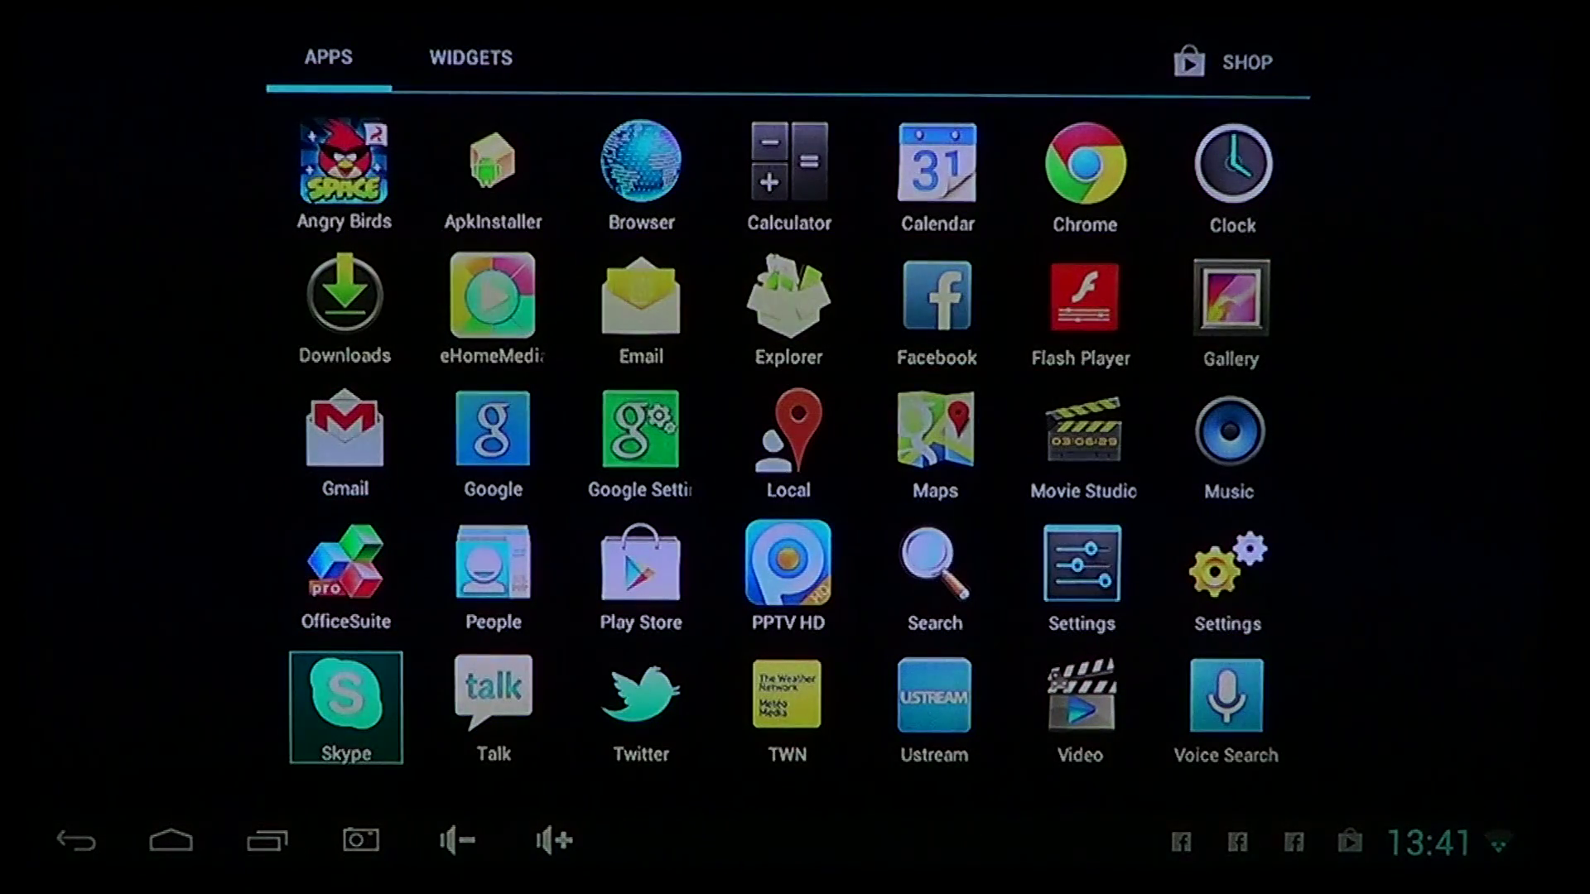
{"action": "key", "text": "Right"}
{"action": "key", "text": "Right"}
{"action": "key", "text": "Right"}
{"action": "key", "text": "Right"}
{"action": "key", "text": "Right"}
{"action": "key", "text": "Right"}
{"action": "key", "text": "Right"}
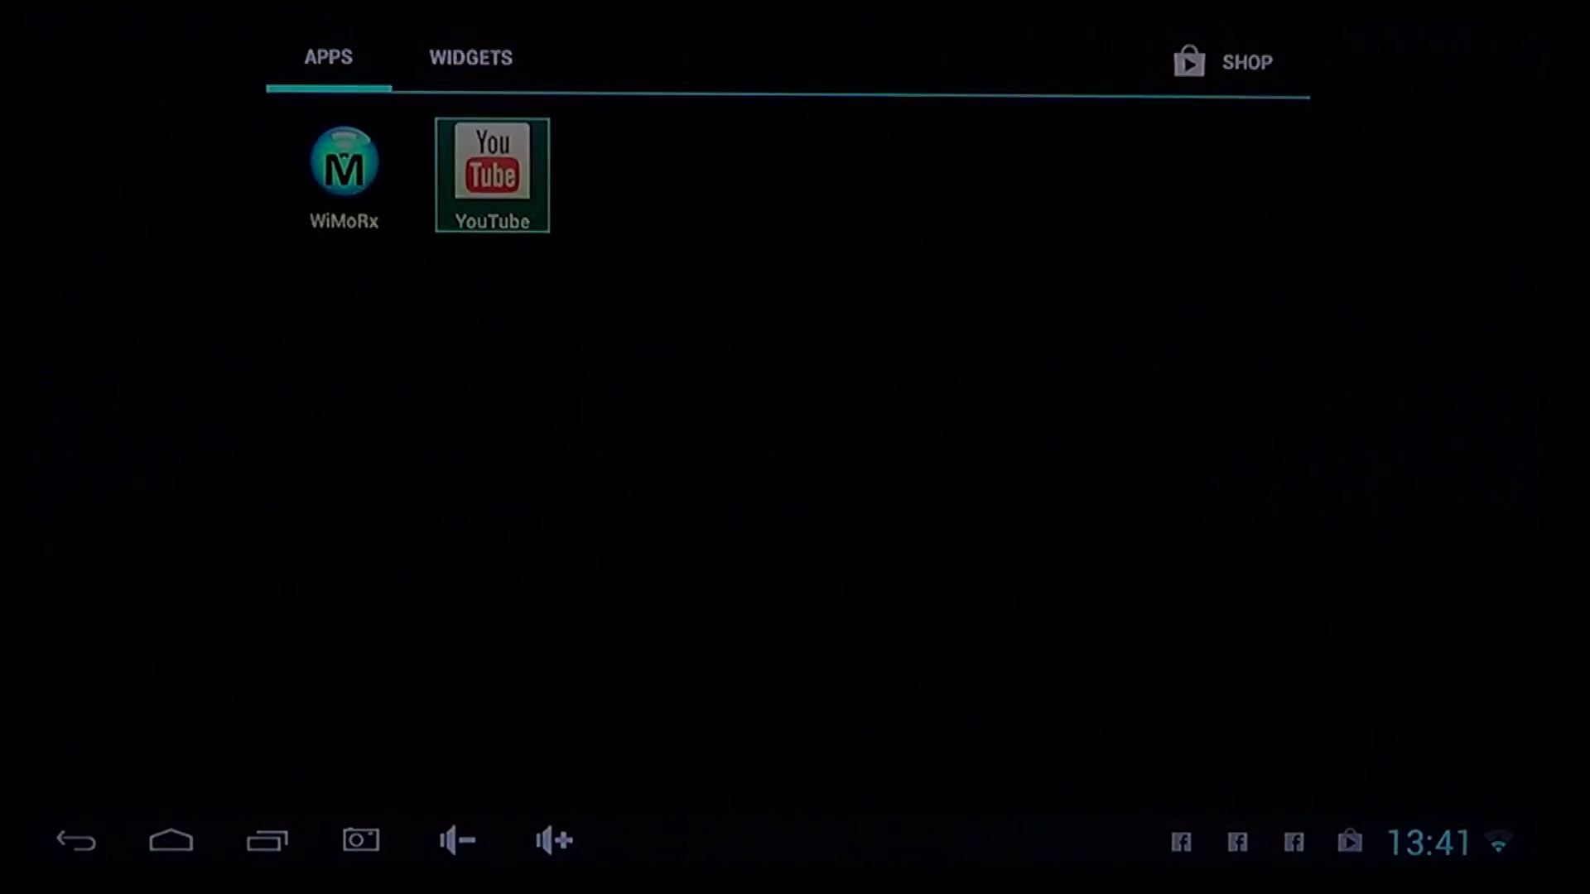
{"action": "key", "text": "Left"}
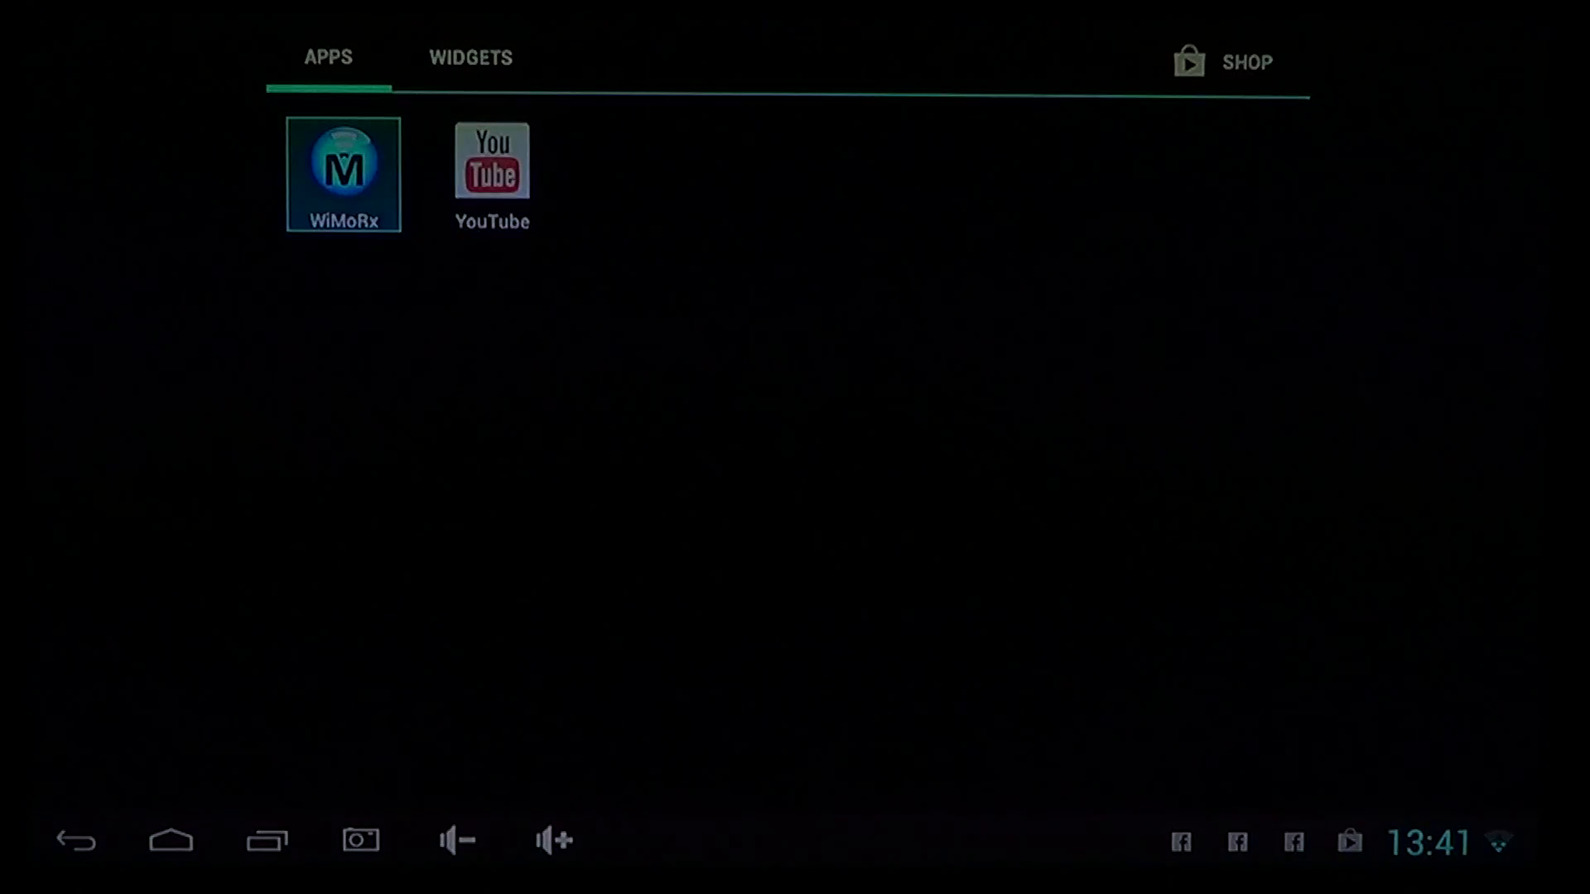
{"action": "key", "text": "Left"}
{"action": "key", "text": "Right"}
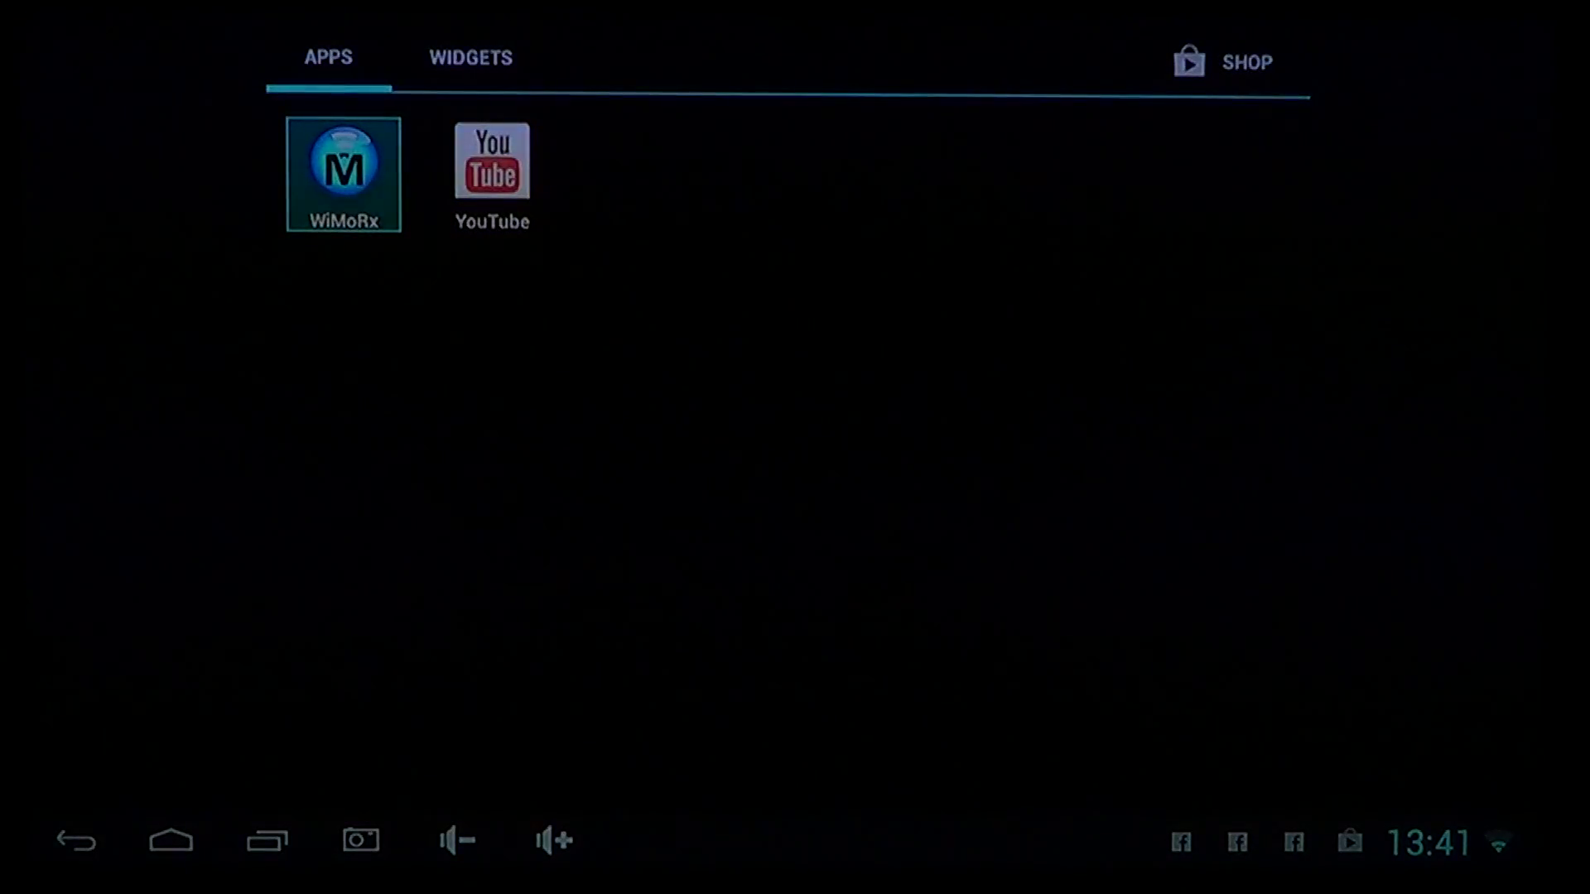
{"action": "key", "text": "Left"}
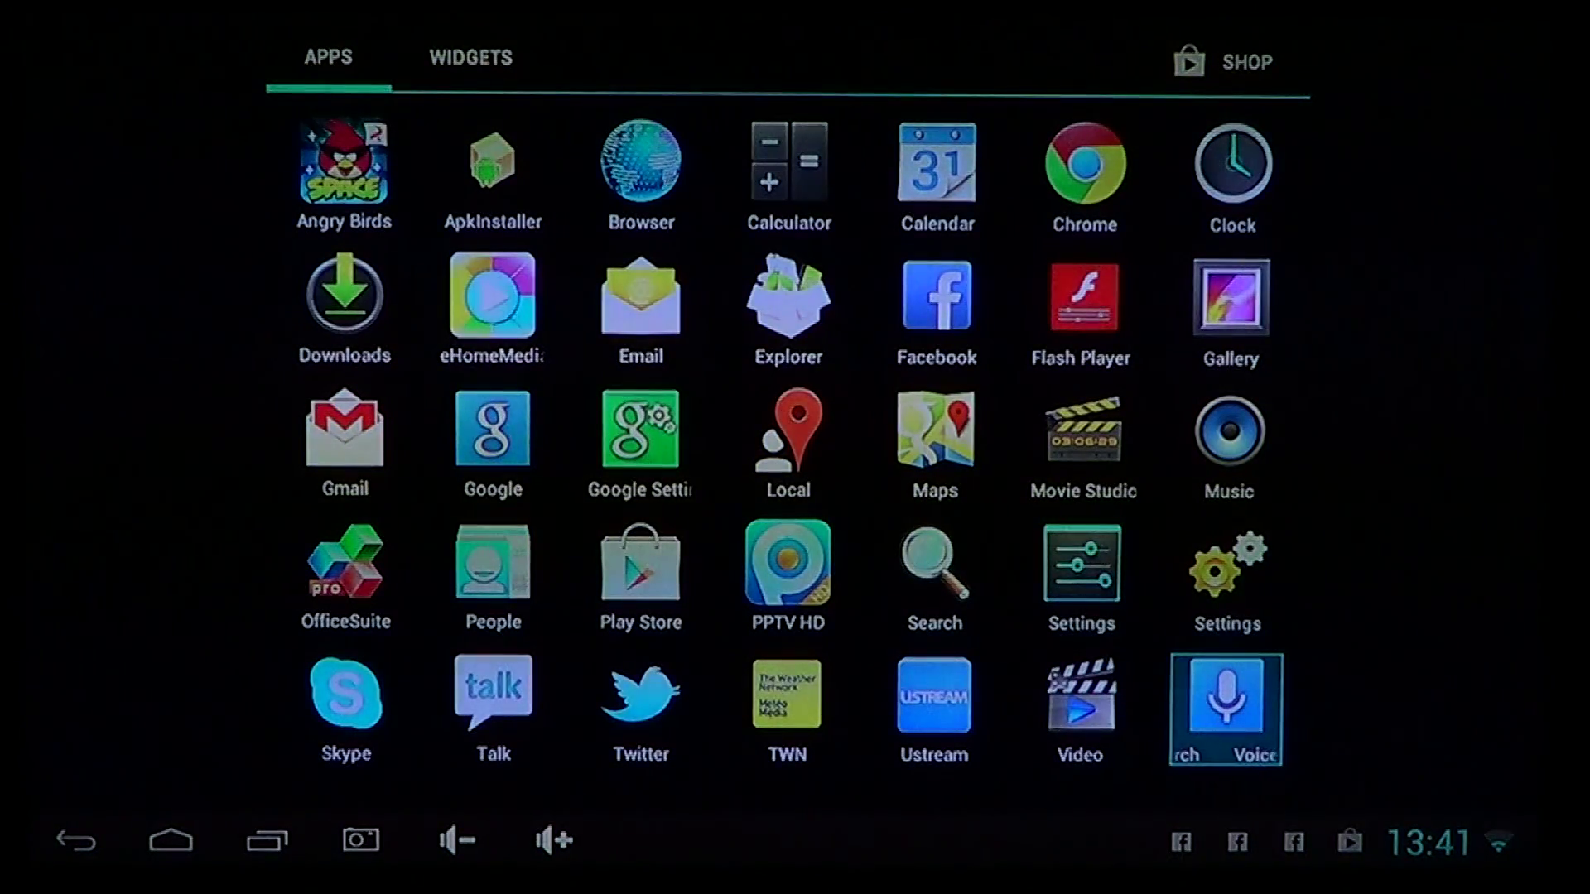
{"action": "key", "text": "Escape"}
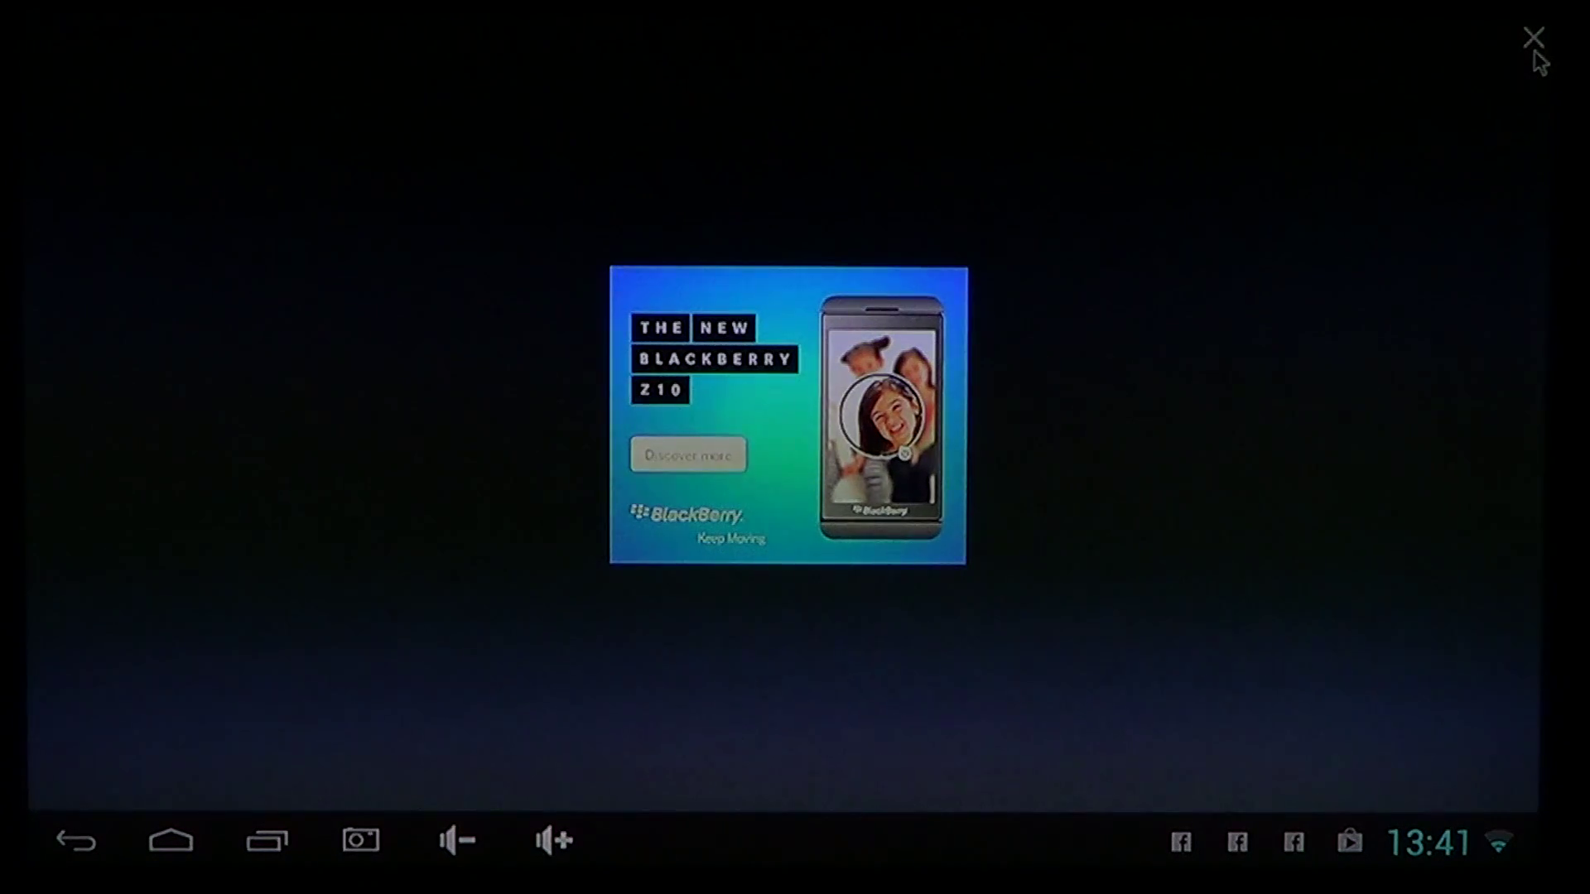
Step: Close the BlackBerry ad, lower the volume, and dismiss the Toons promo
{"action": "left_click", "coordinate": [1533, 42]}
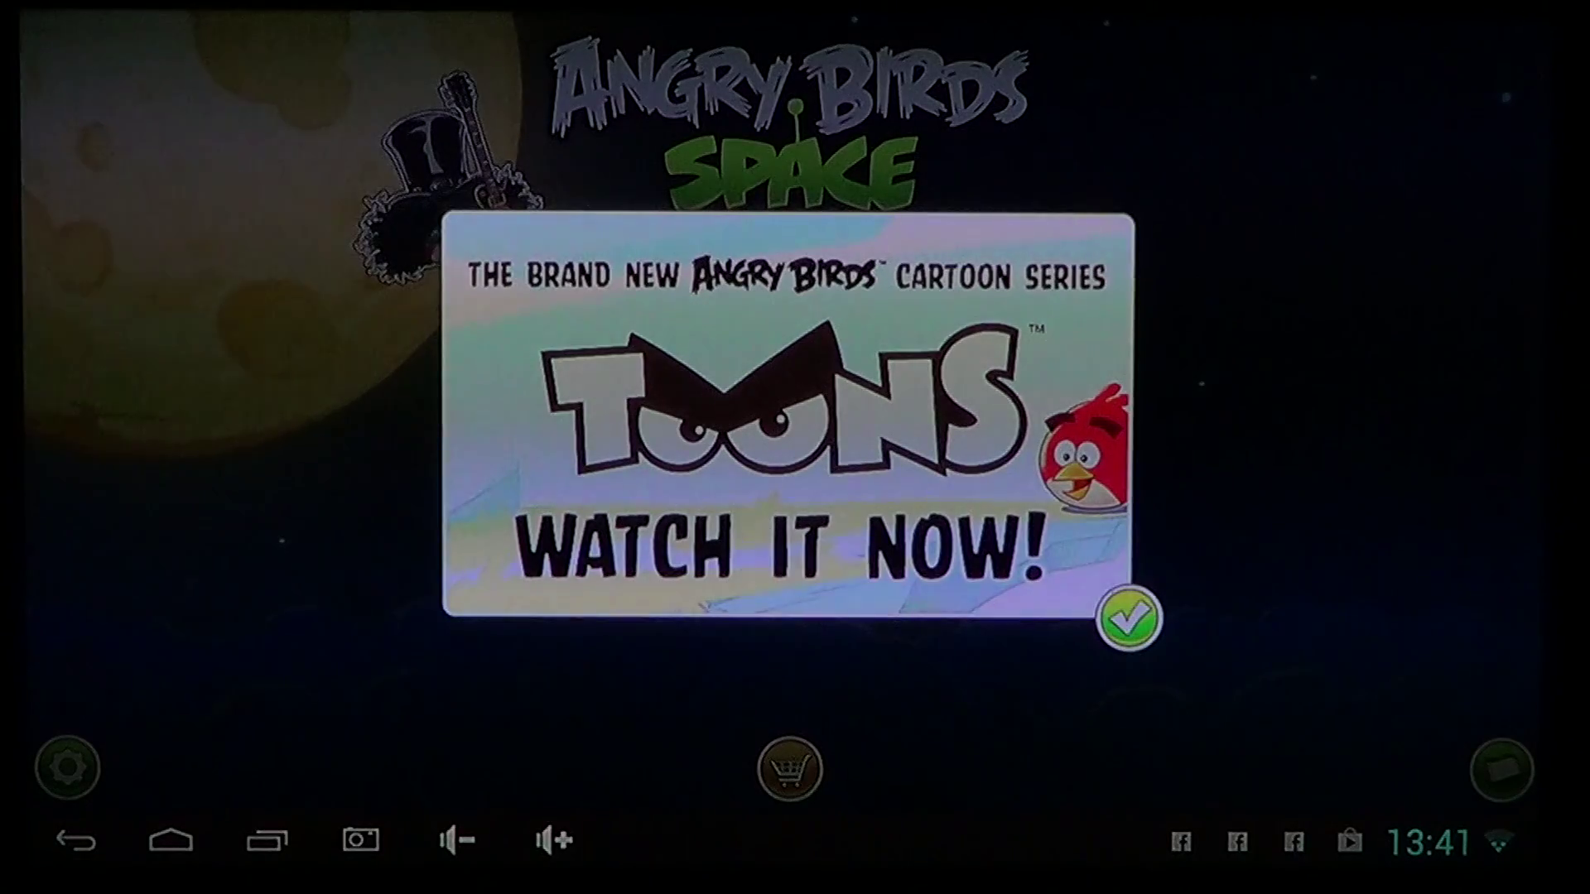
{"action": "key", "text": "XF86AudioLowerVolume"}
{"action": "key", "text": "XF86AudioLowerVolume"}
{"action": "key", "text": "XF86AudioLowerVolume"}
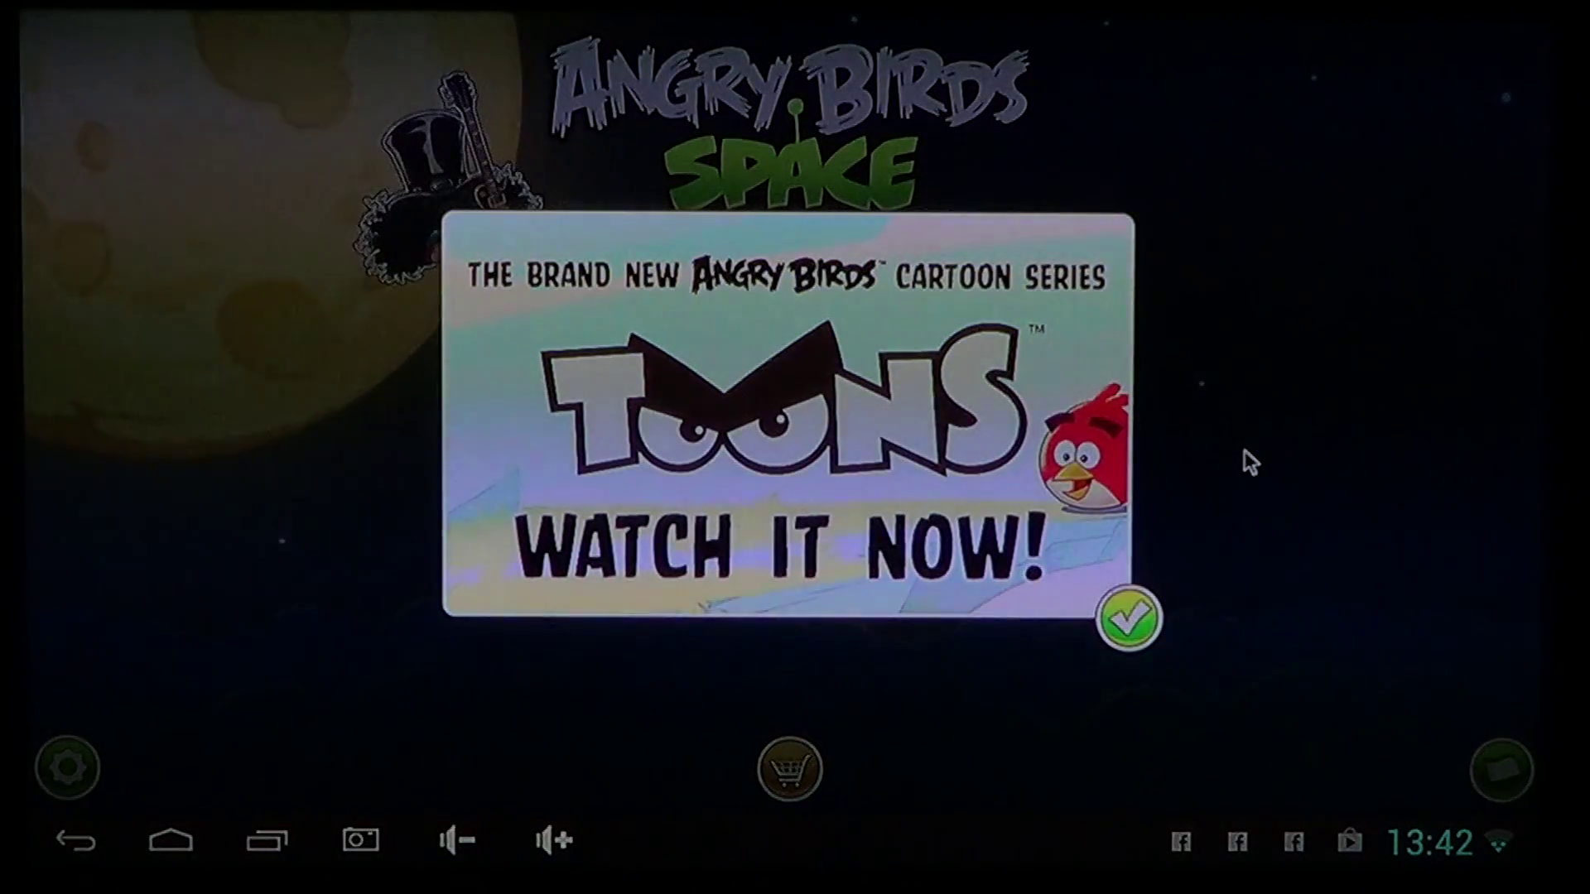
{"action": "left_click", "coordinate": [1130, 621]}
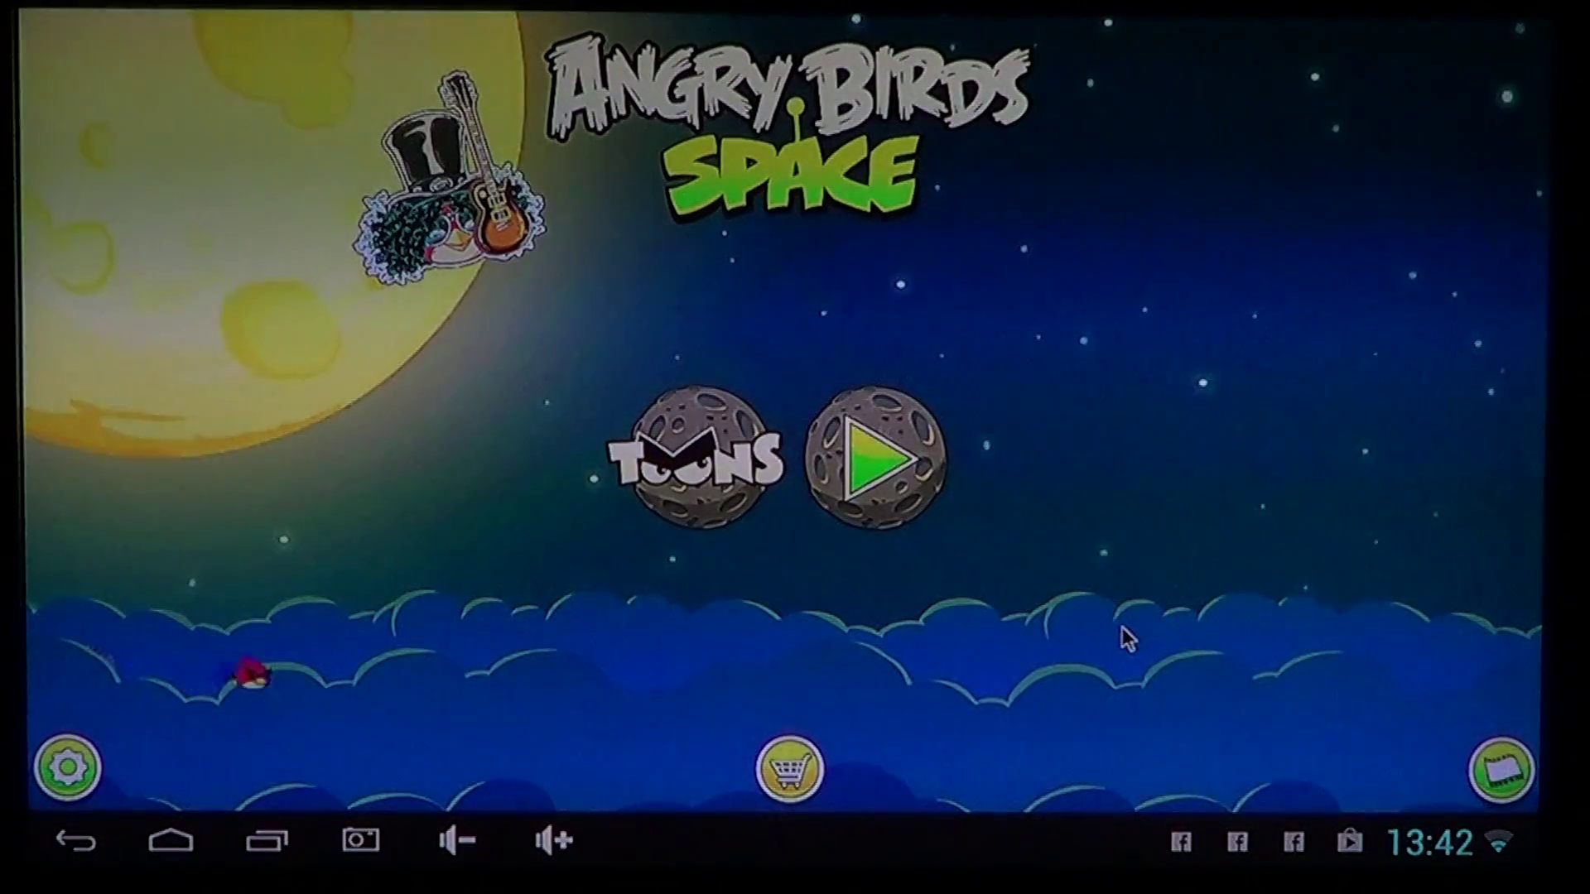